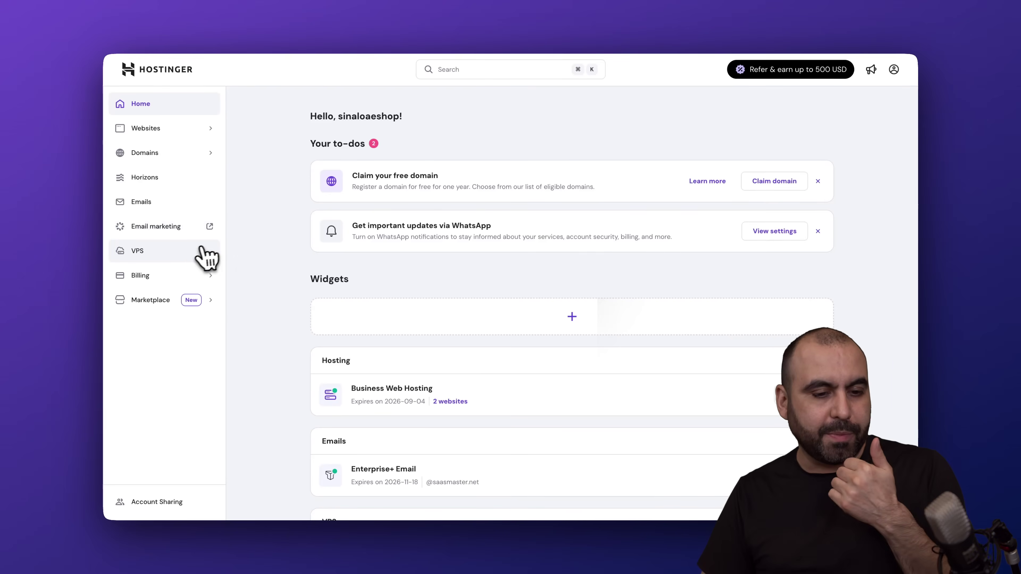
Open VPS srv740196 from the server list and go to its operating system settings
left_click(199, 258)
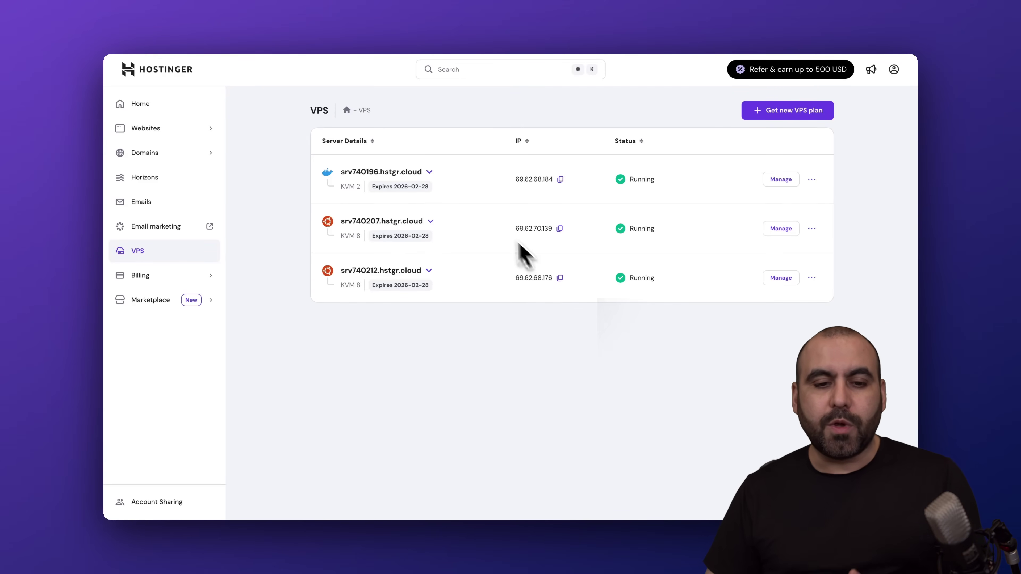
left_click(781, 179)
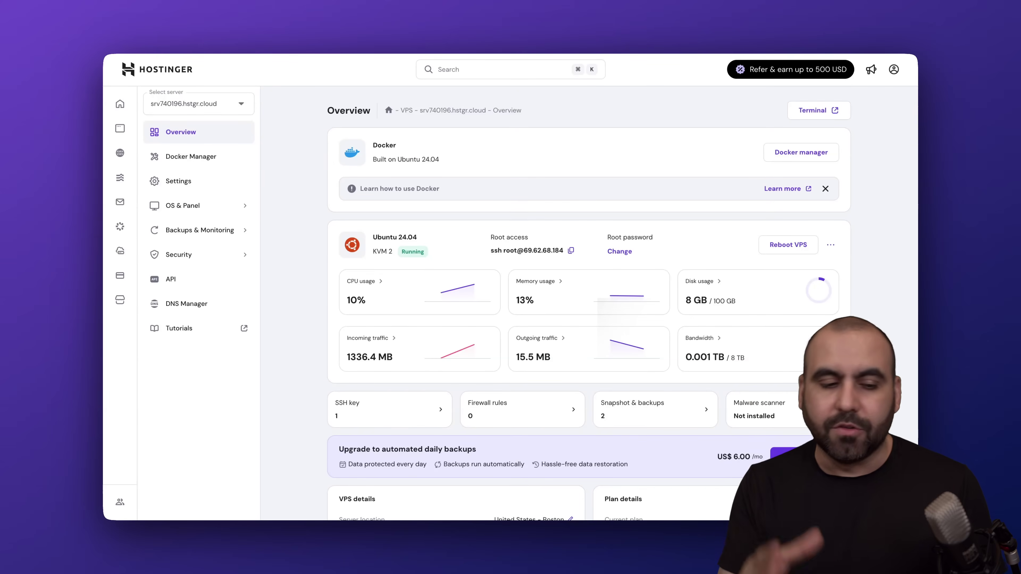
left_click(217, 207)
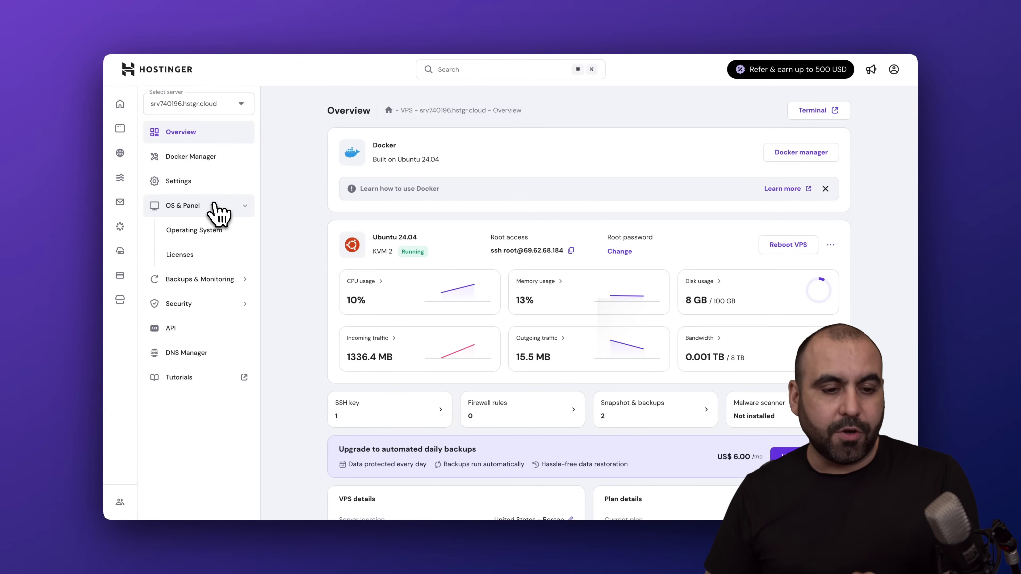
left_click(217, 234)
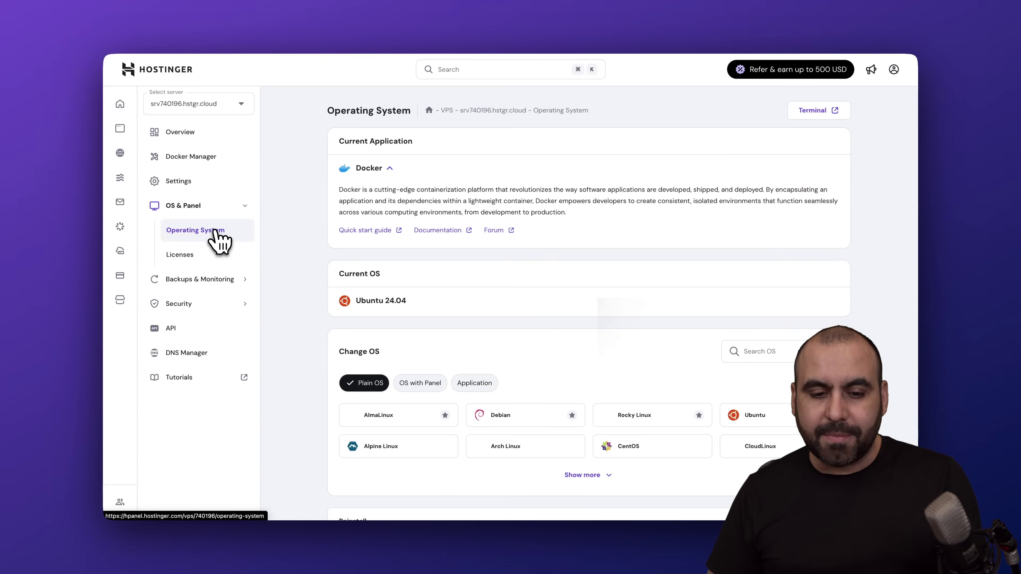
Look up Docker among the applications, close it without changing anything, and return to the overview
scroll(405, 322, "down", 5)
left_click(474, 235)
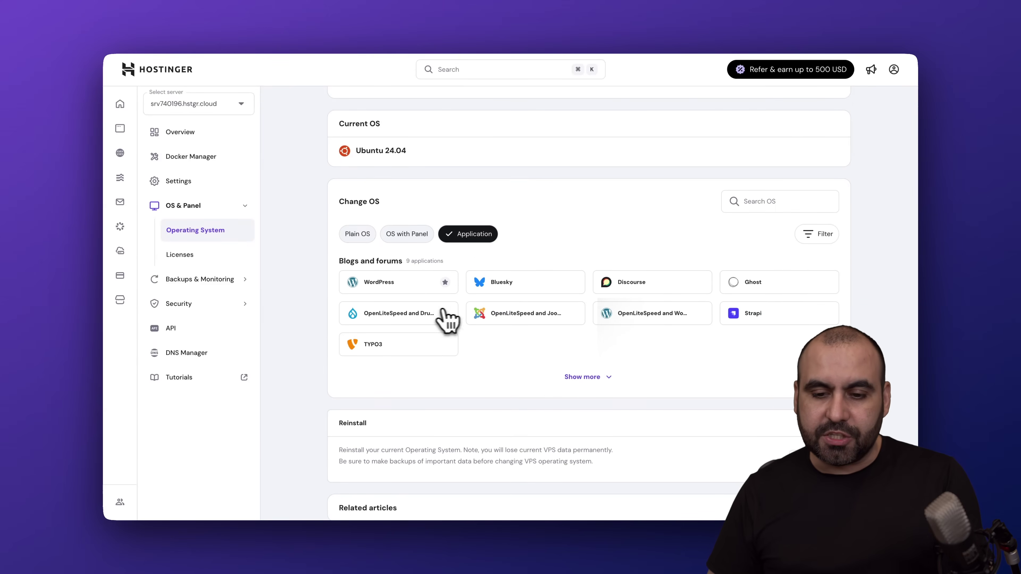
type("dock")
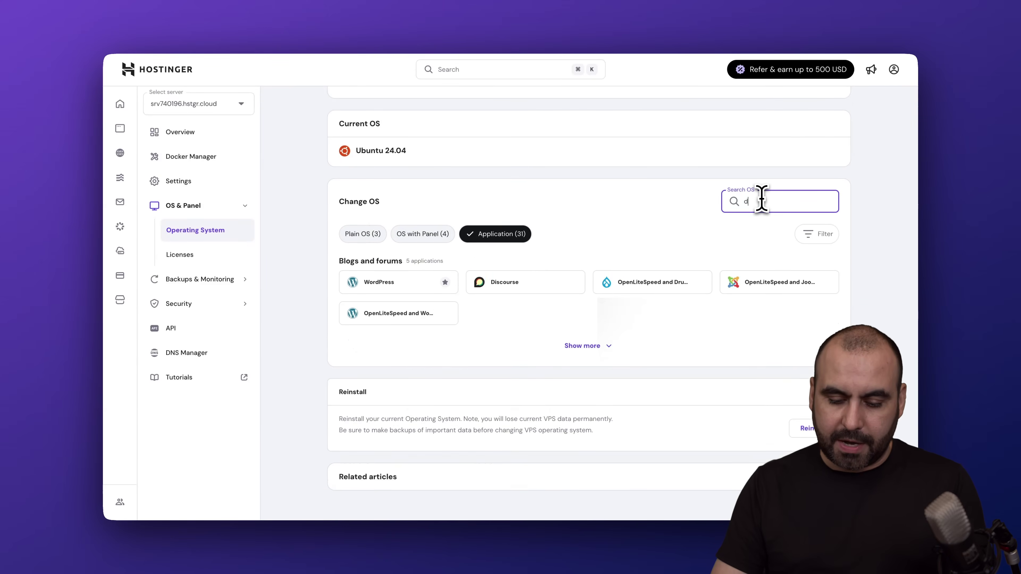
left_click(426, 310)
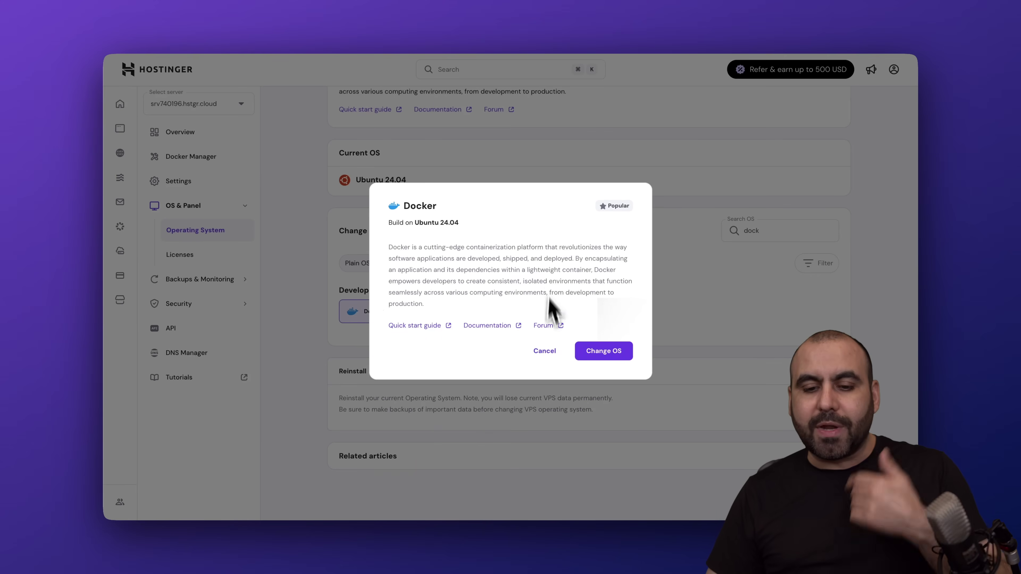
left_click(540, 348)
left_click(189, 134)
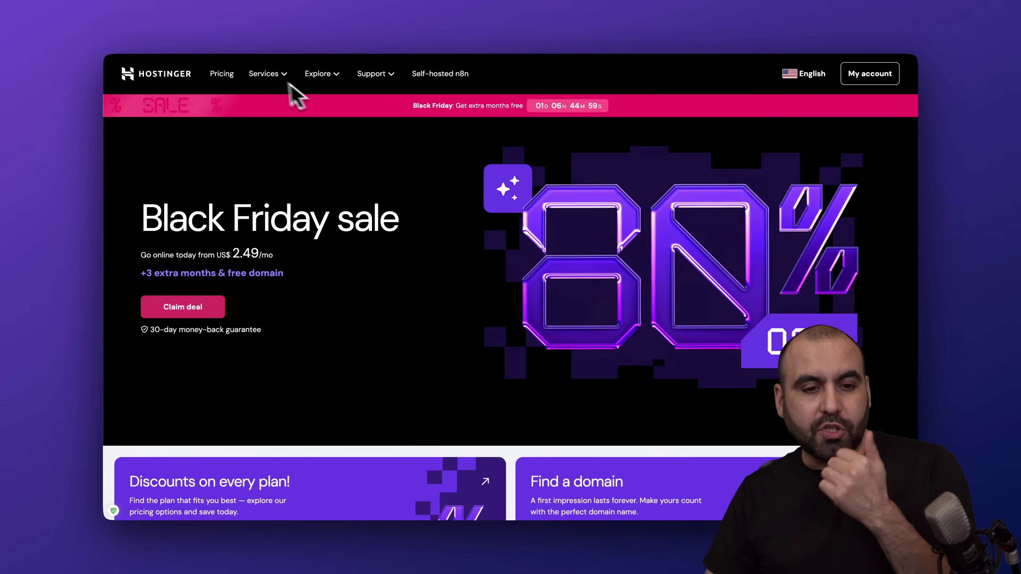
Browse from Services to the VPS hosting plans and choose KVM 2
left_click(269, 78)
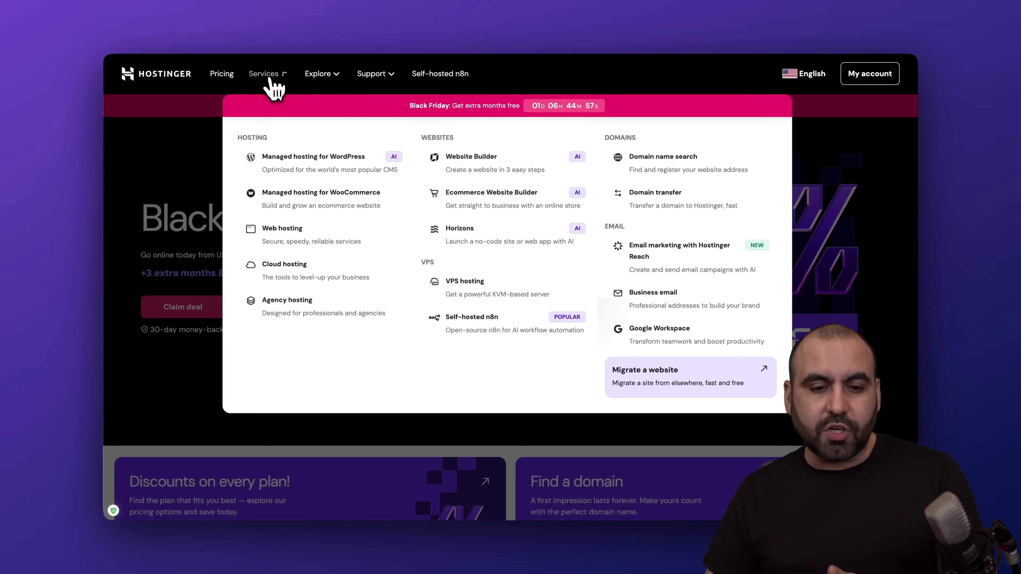
left_click(470, 291)
scroll(471, 321, "down", 1)
scroll(467, 342, "down", 6)
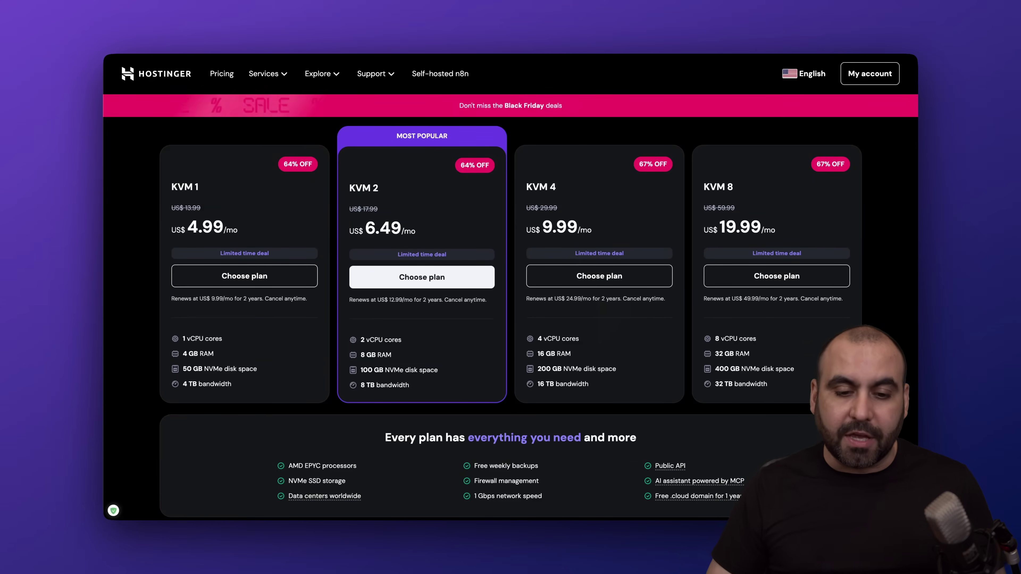
left_click(450, 282)
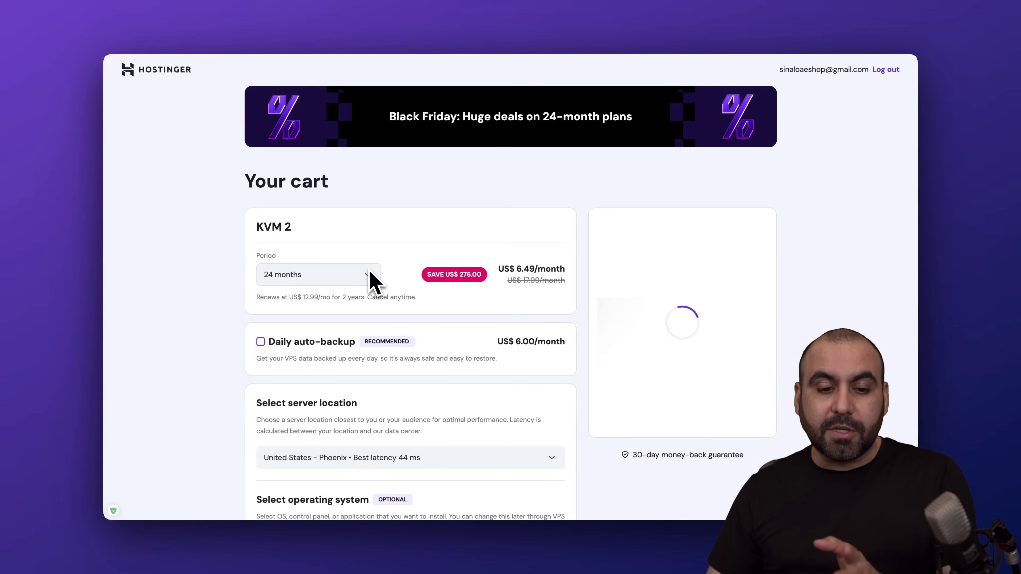
Check the billing periods and keep the KVM 2 order at 24 months
left_click(369, 281)
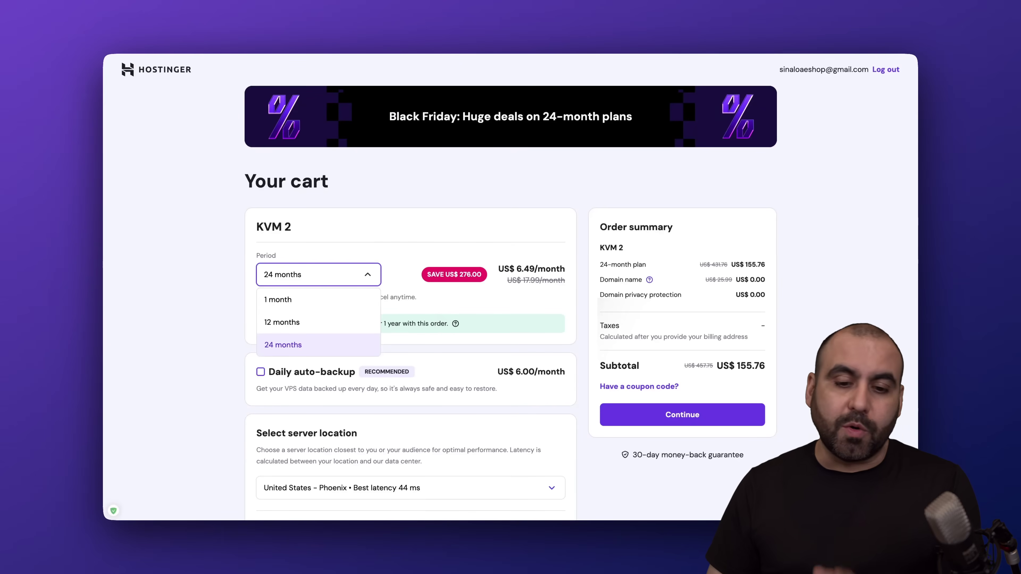
key("Escape")
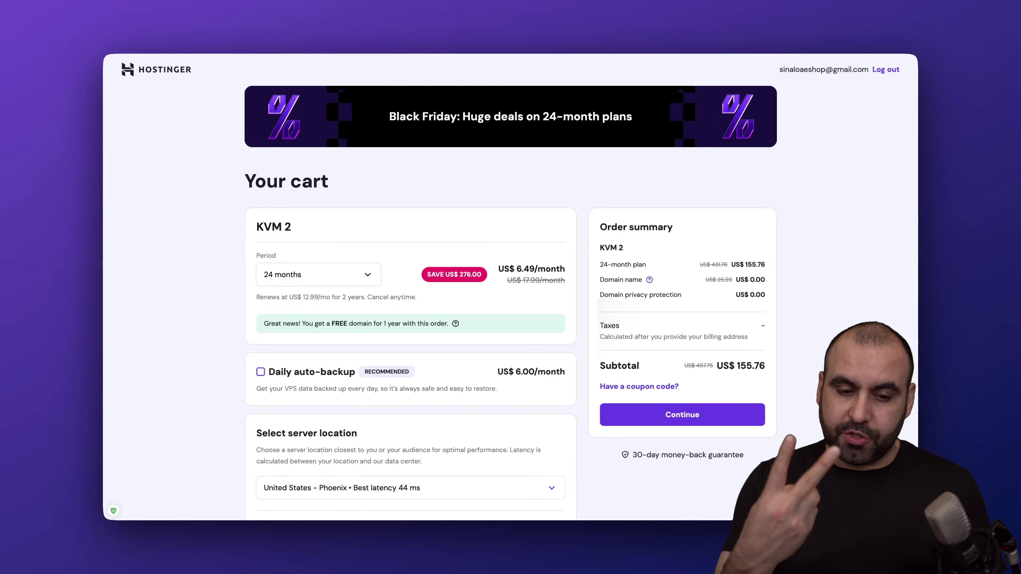
scroll(622, 358, "down", 2)
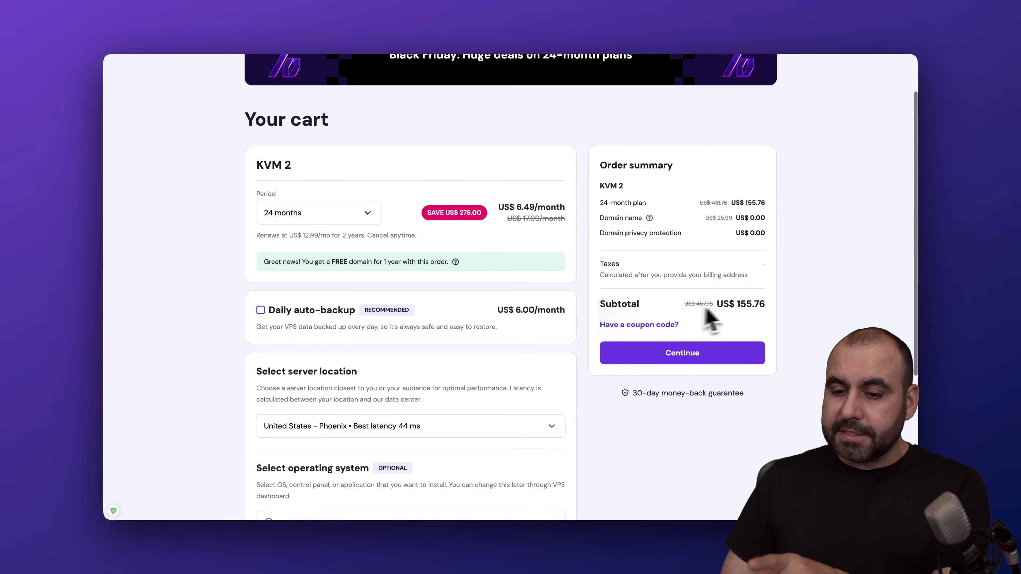
Apply the coupon SAASMASTER for 10% off, bringing the subtotal to US$ 140.18
left_click(643, 325)
scroll(637, 342, "down", 4)
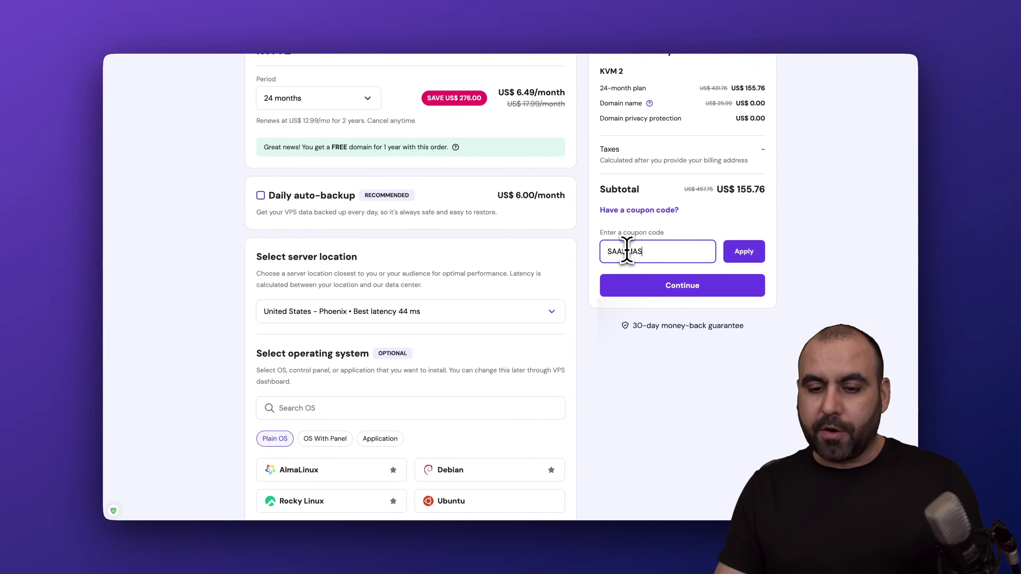
left_click(744, 251)
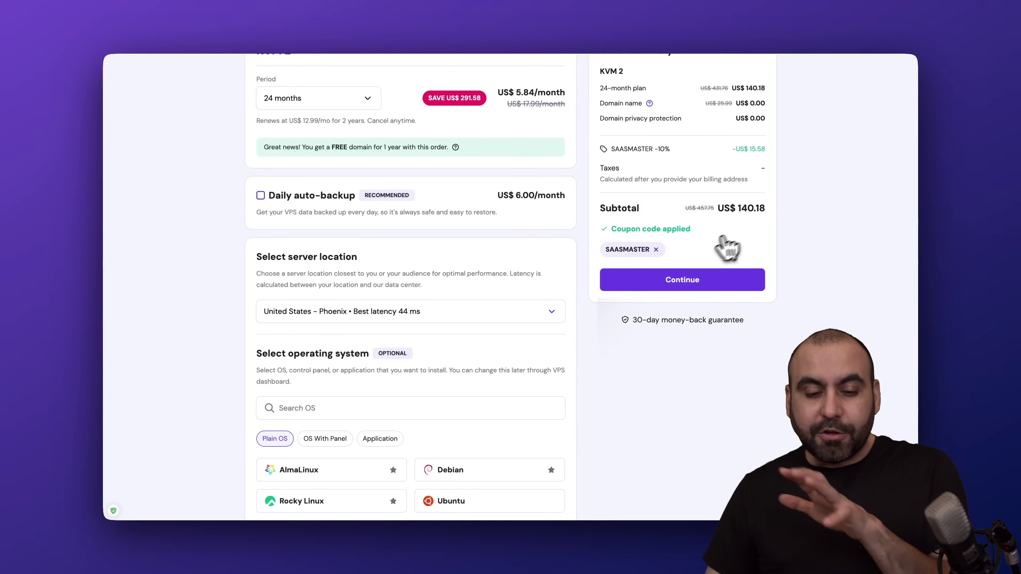
scroll(691, 400, "down", 2)
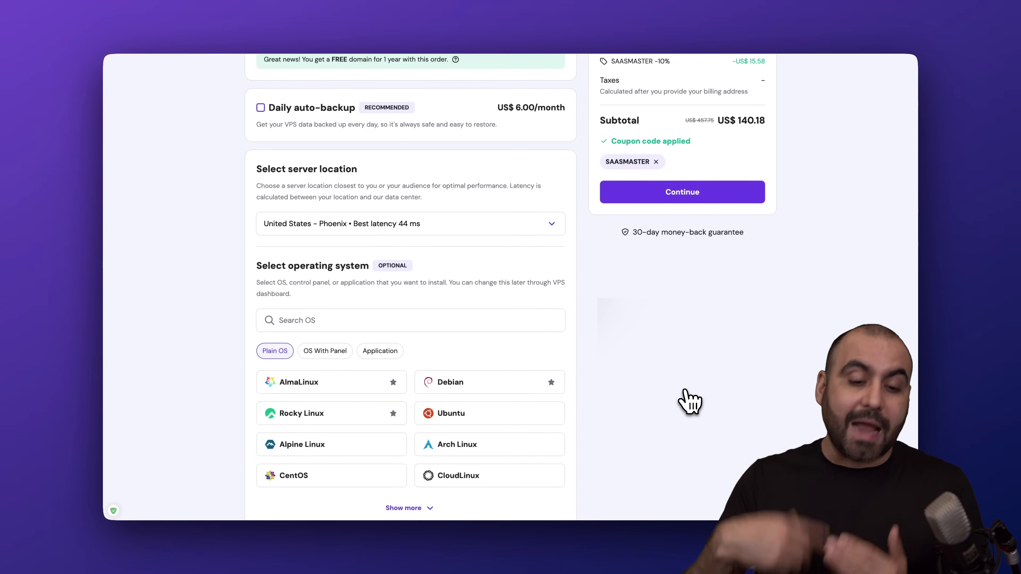
Preview the Docker application under Select operating system and close it without selecting it
scroll(687, 398, "down", 1)
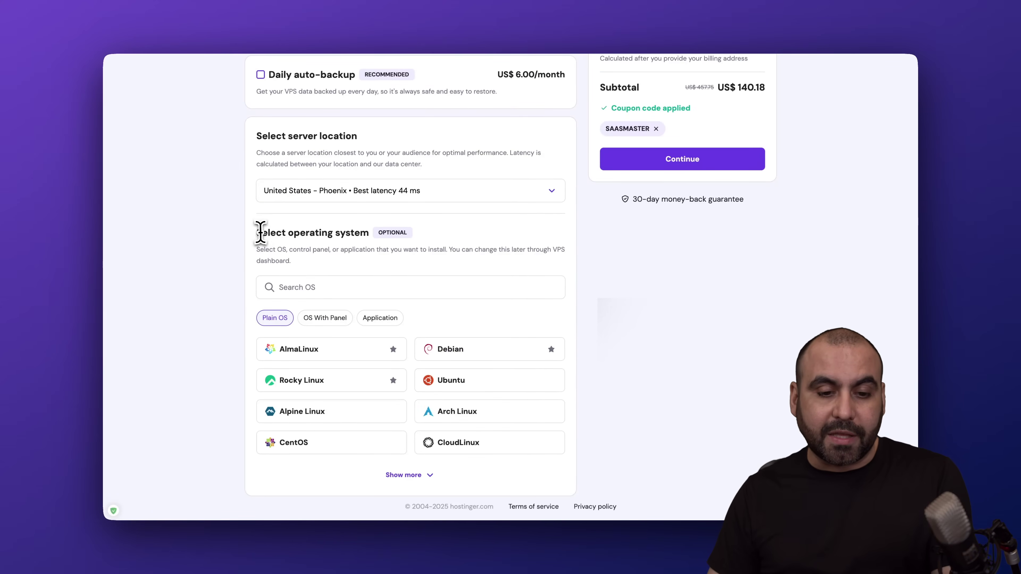
left_click_drag(261, 233, 403, 235)
left_click(463, 254)
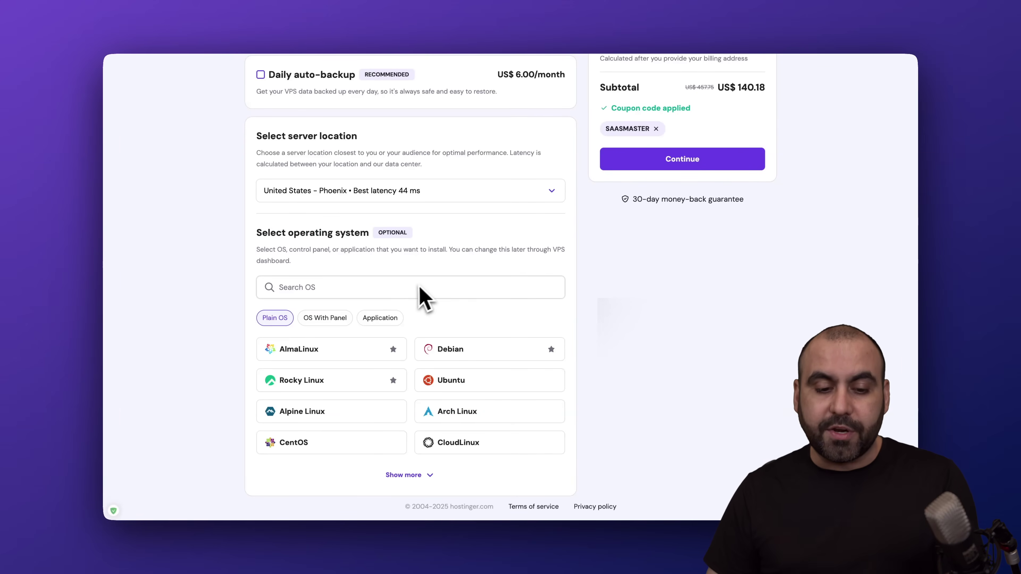
left_click(382, 322)
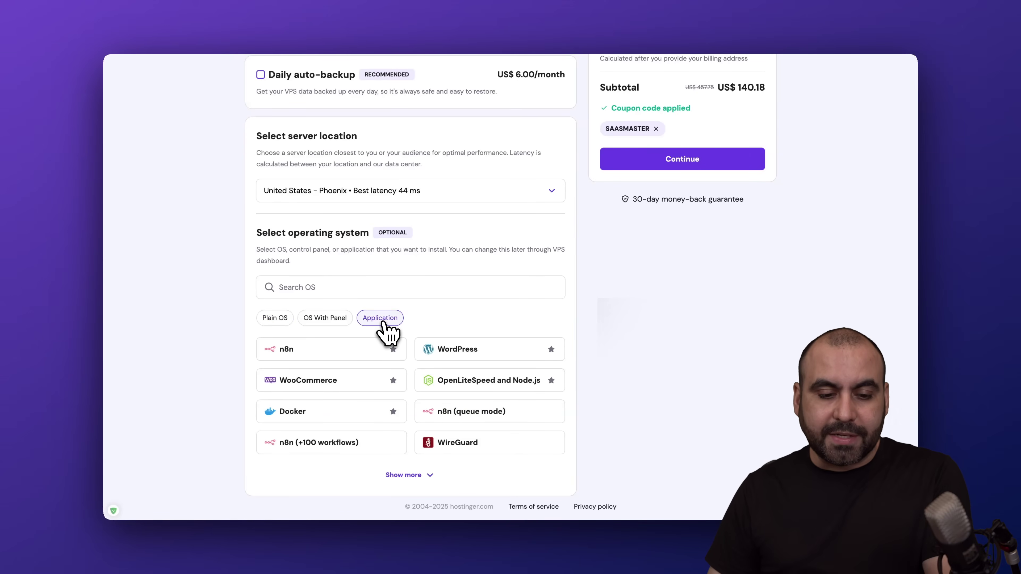
left_click(304, 414)
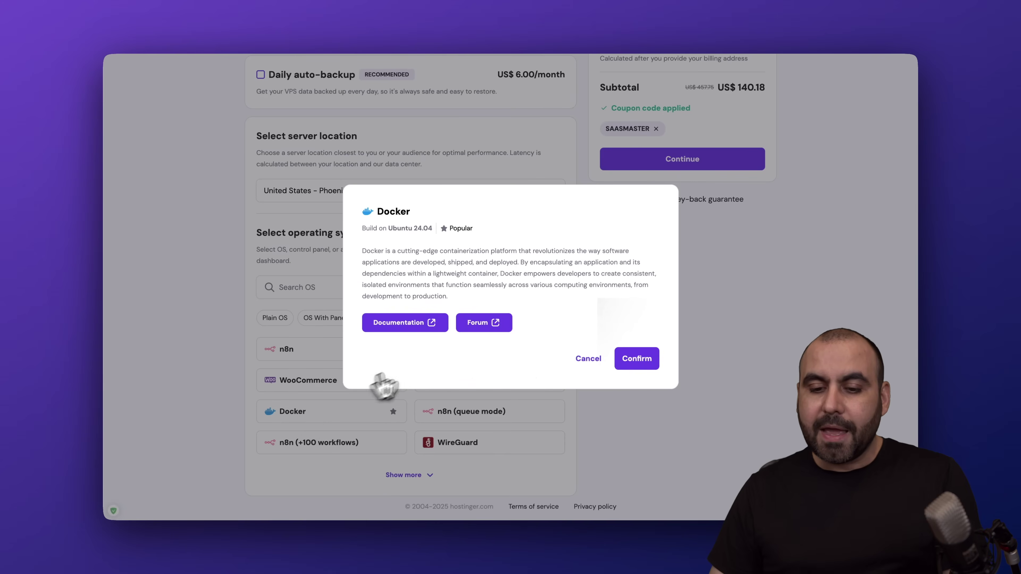
left_click(590, 359)
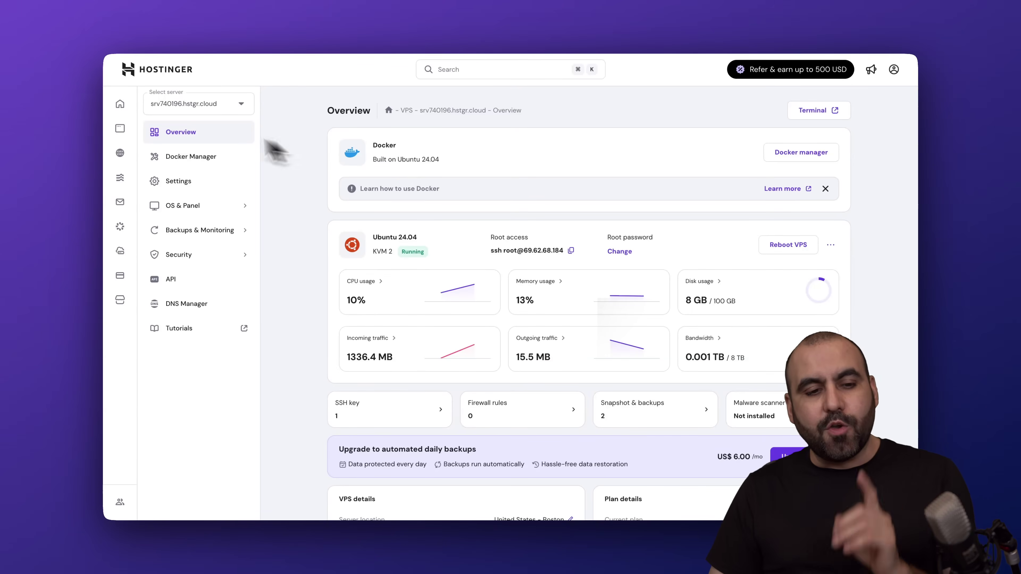
Open the server's Docker Manager and try, then abandon, the manual Compose form
left_click(190, 165)
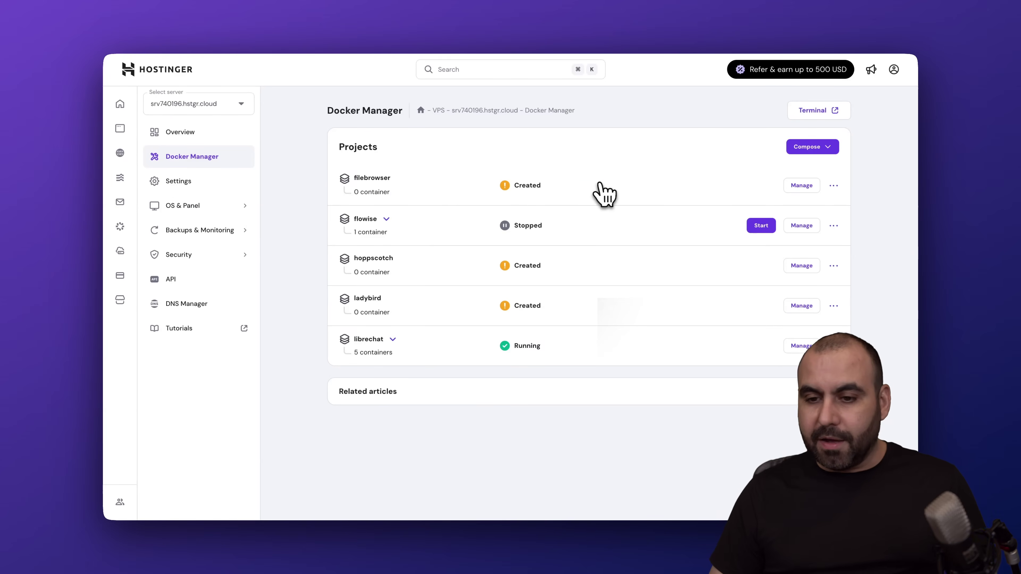
left_click(817, 148)
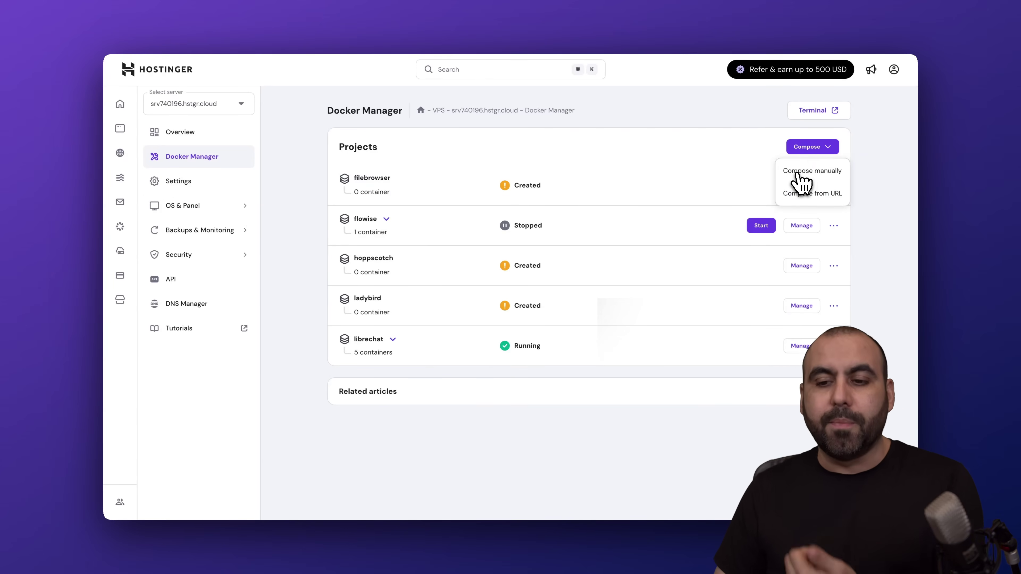
left_click(797, 173)
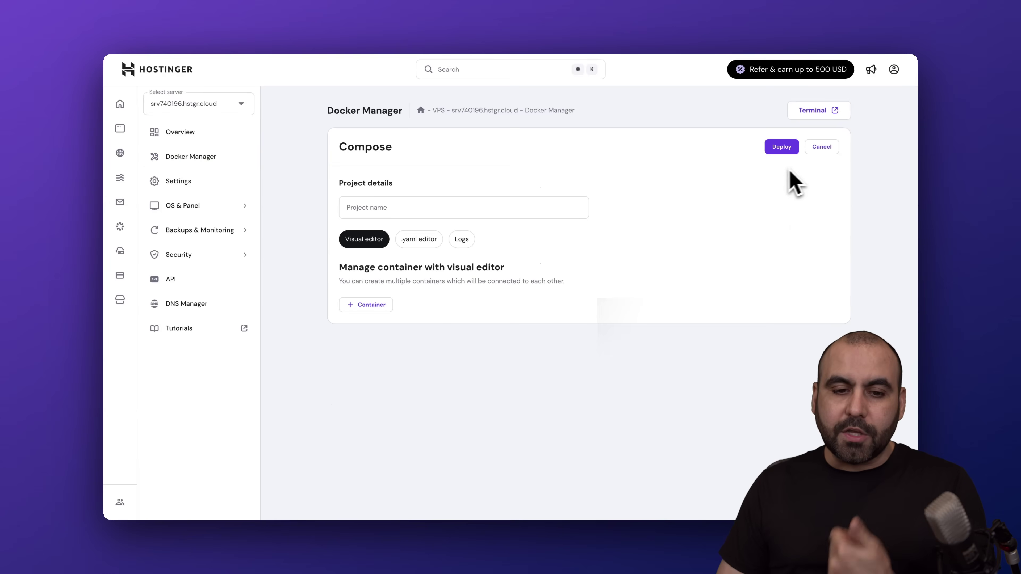
left_click(813, 148)
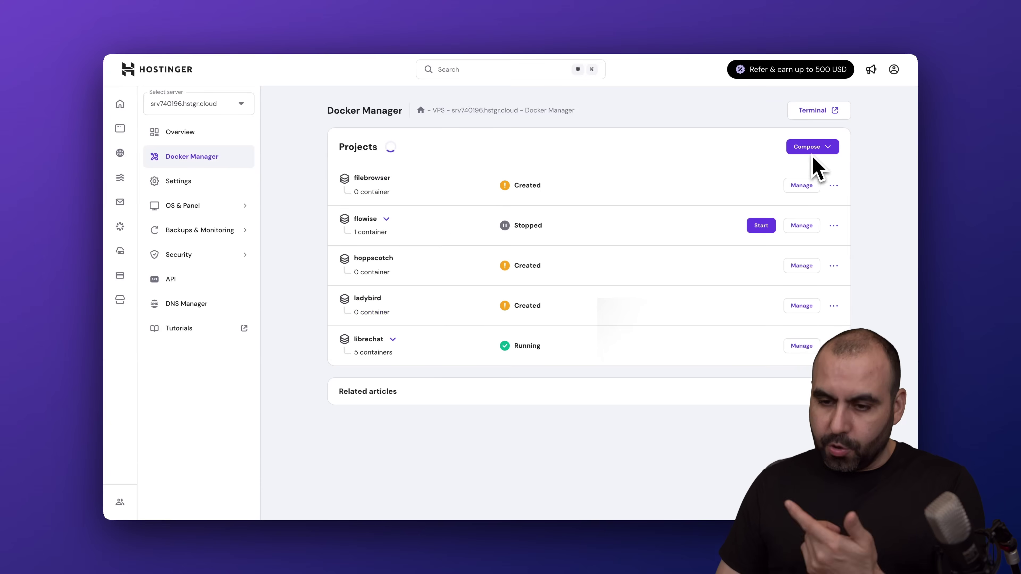
Start a Compose from URL project and focus its URL field before heading to GitHub
left_click(810, 149)
left_click(798, 193)
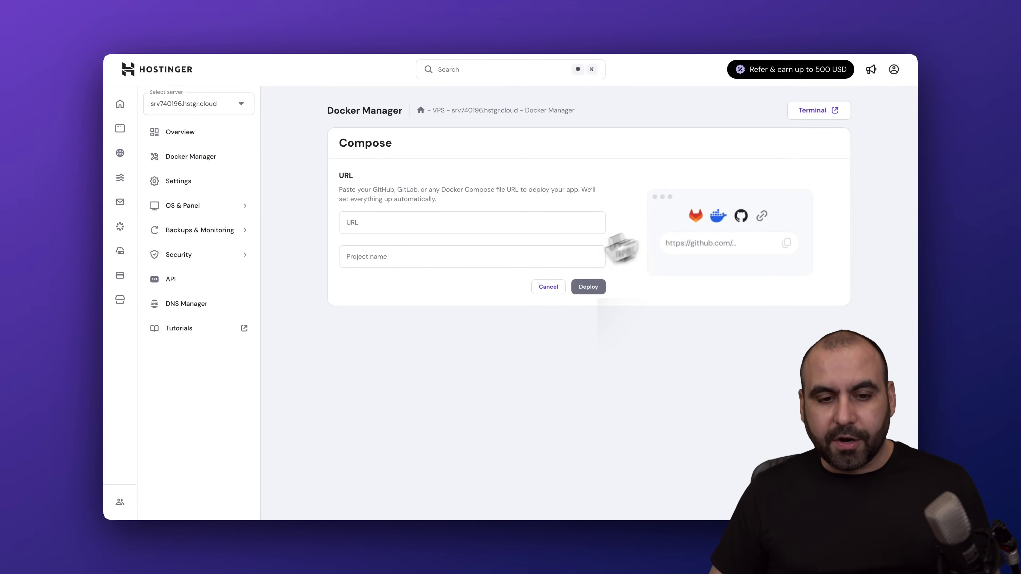
left_click(403, 222)
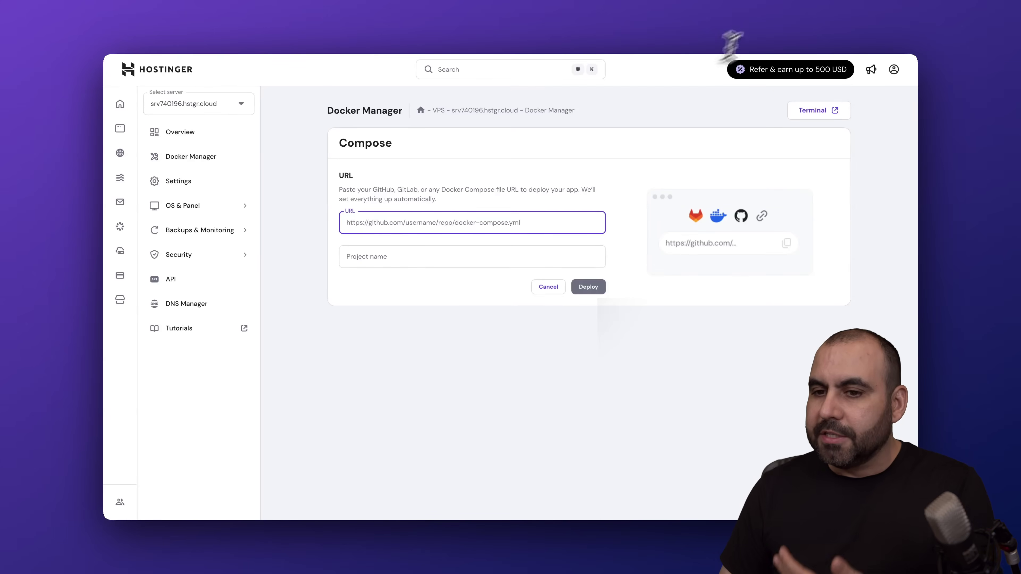
left_click(800, 34)
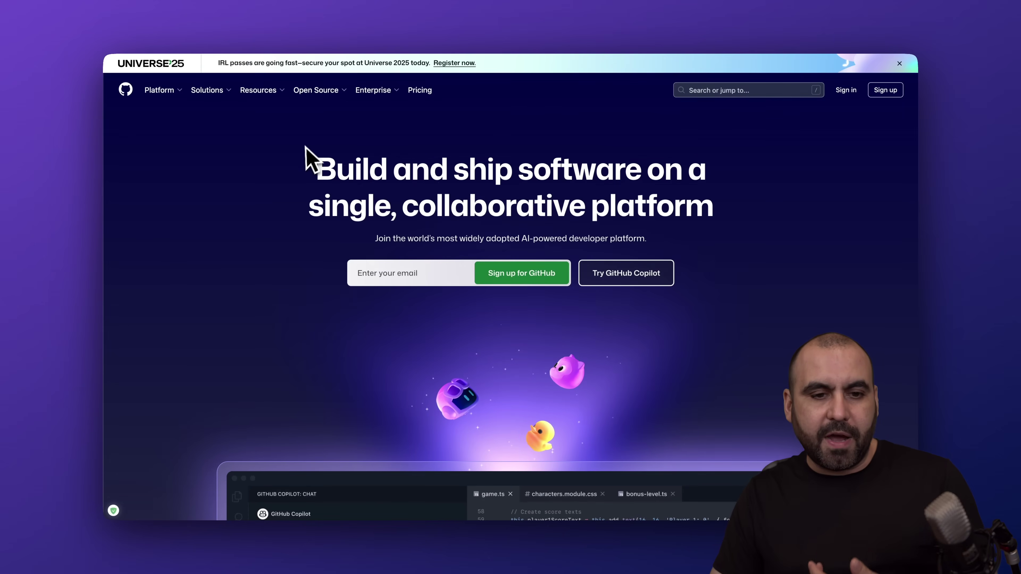
Open louislam/uptime-kuma from GitHub Trending and reveal its HTTPS clone URL
mouse_move(316, 91)
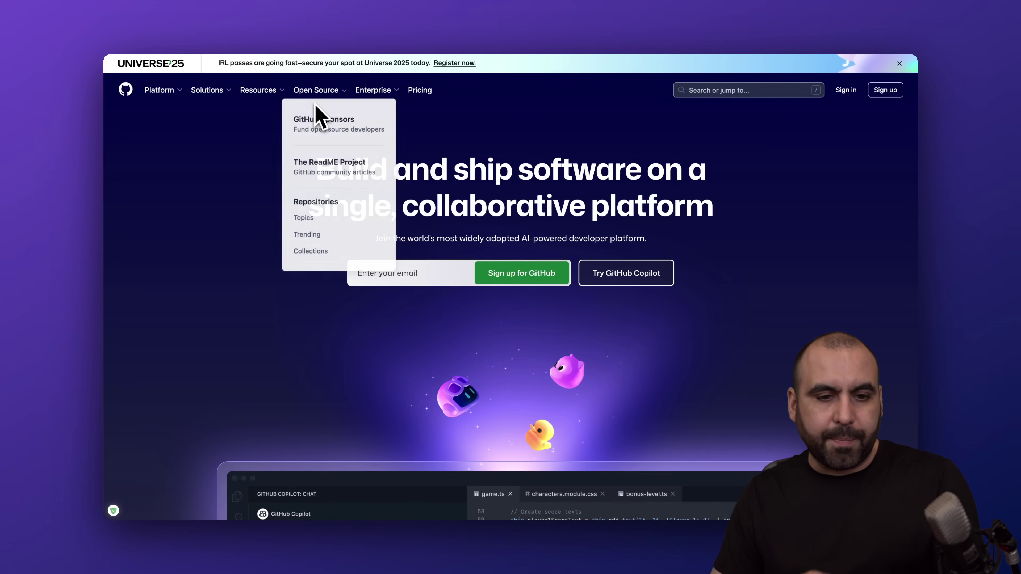
left_click(315, 236)
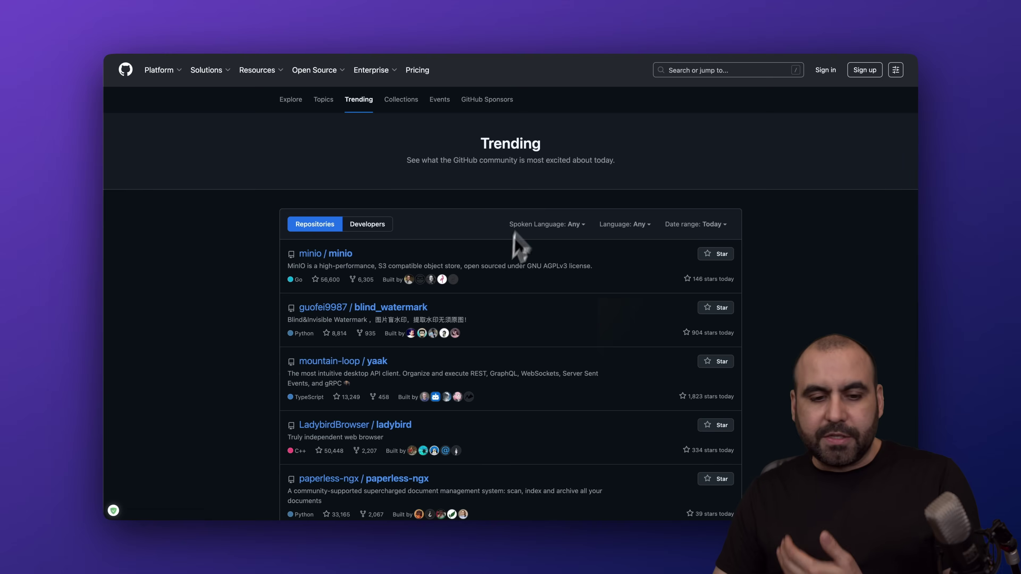
scroll(486, 318, "down", 10)
scroll(483, 307, "down", 10)
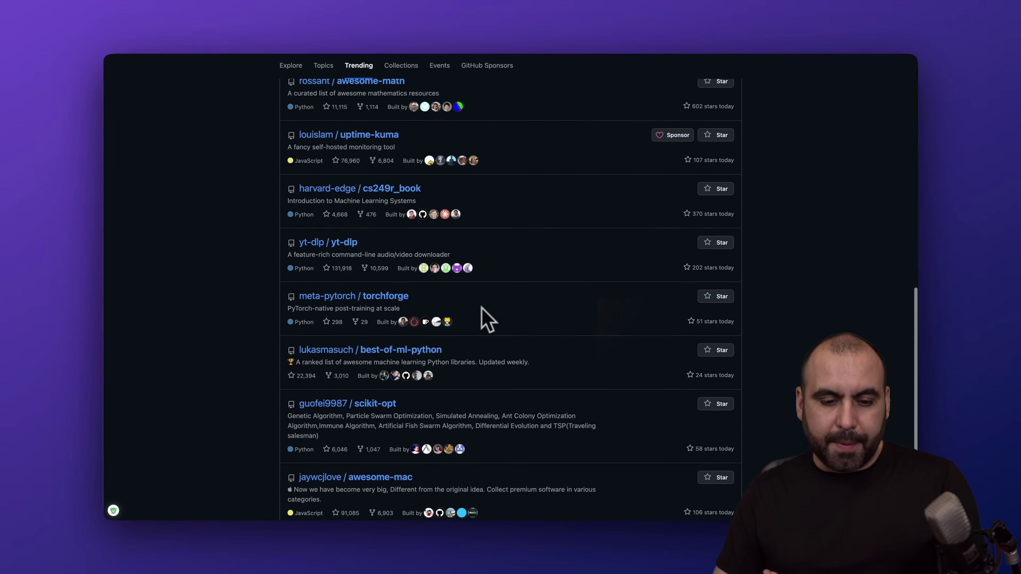
scroll(487, 320, "up", 6)
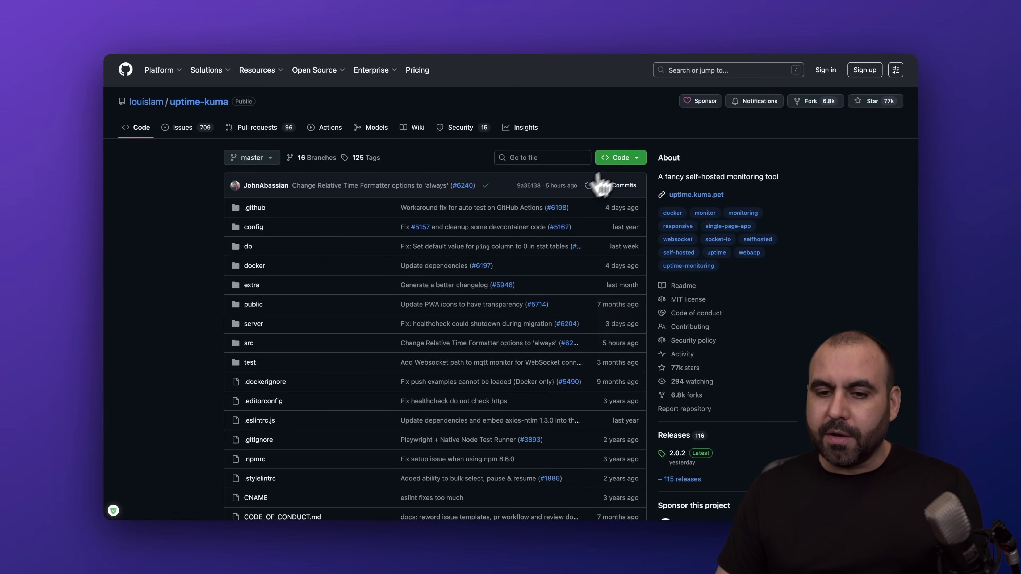
left_click(621, 159)
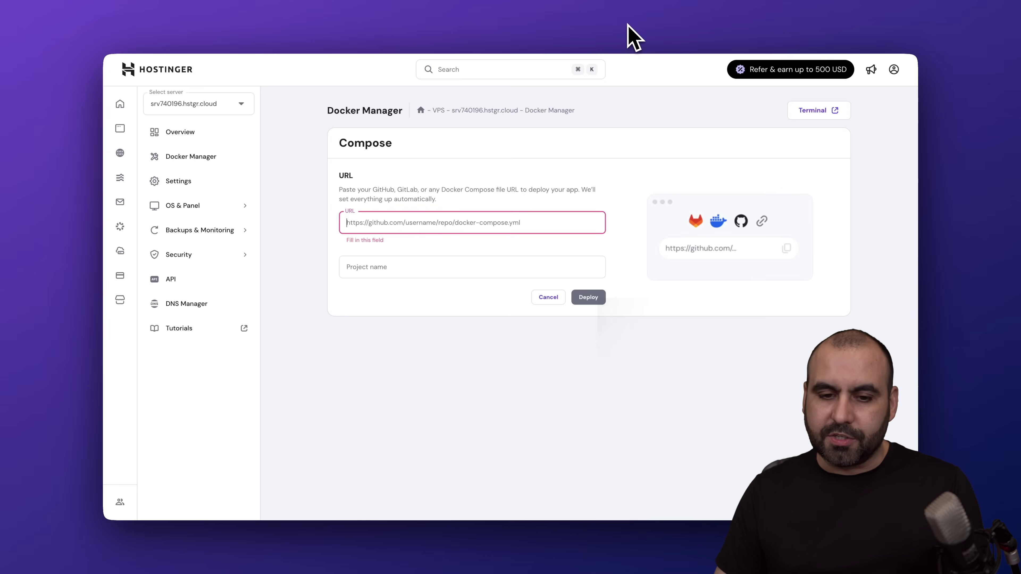
Paste the uptime-kuma GitHub URL, trim the project name to uptime-kuma, and deploy
type("https://github.com/louislam/uptime-kuma.git")
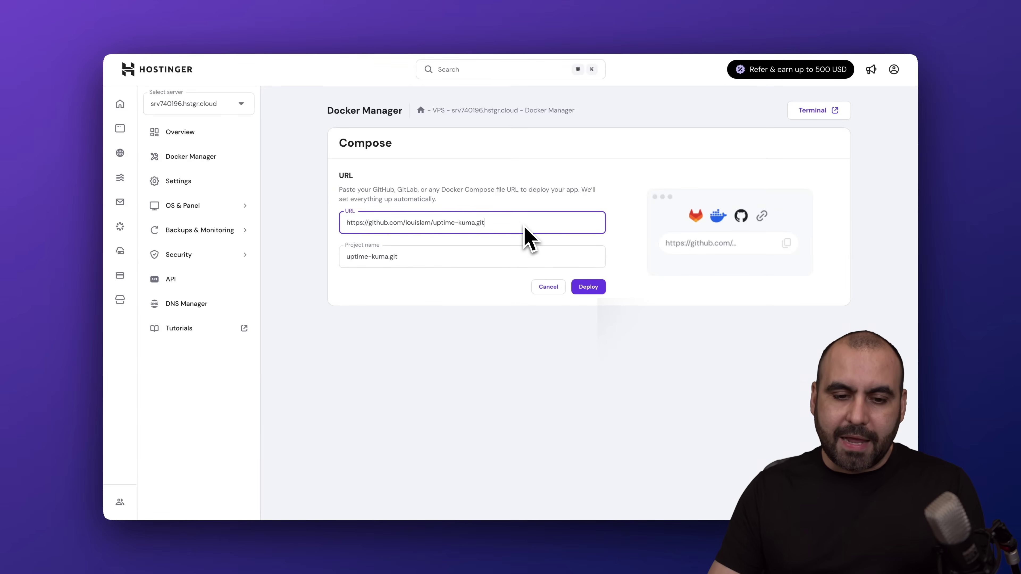
left_click(467, 255)
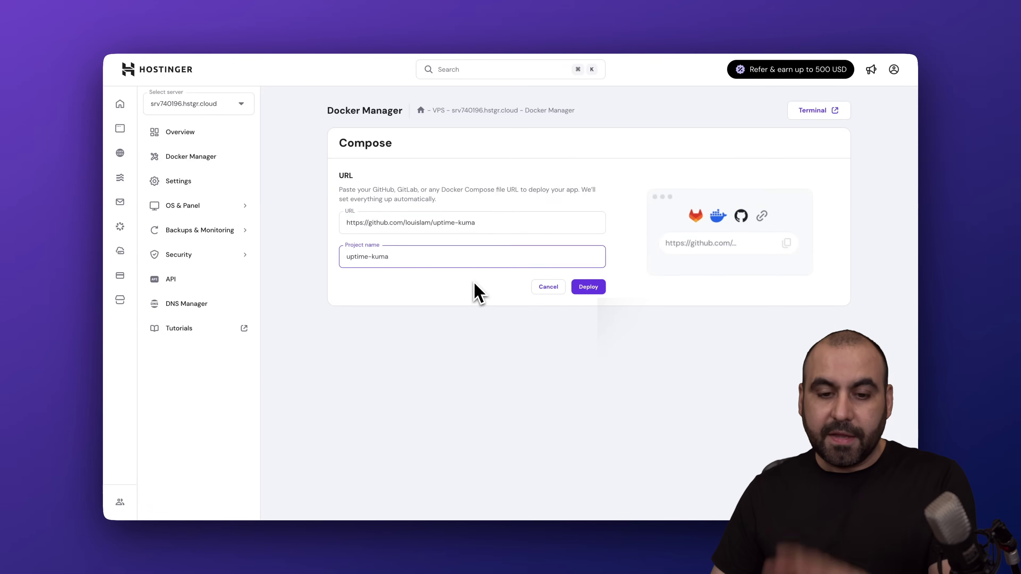
left_click(588, 287)
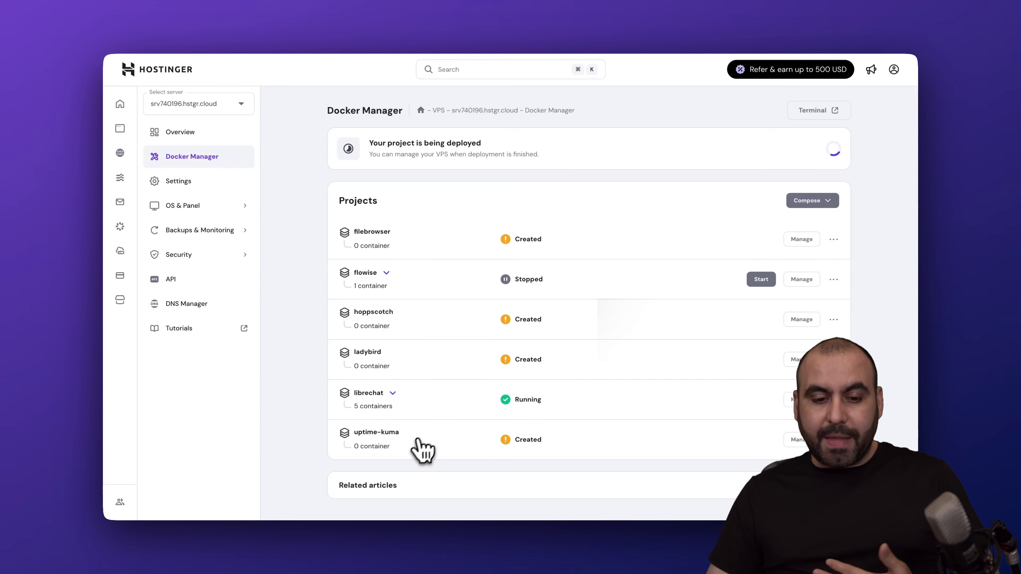
Expand the librechat project and open LibreChat through its 3080:3080 port link
scroll(418, 451, "down", 1)
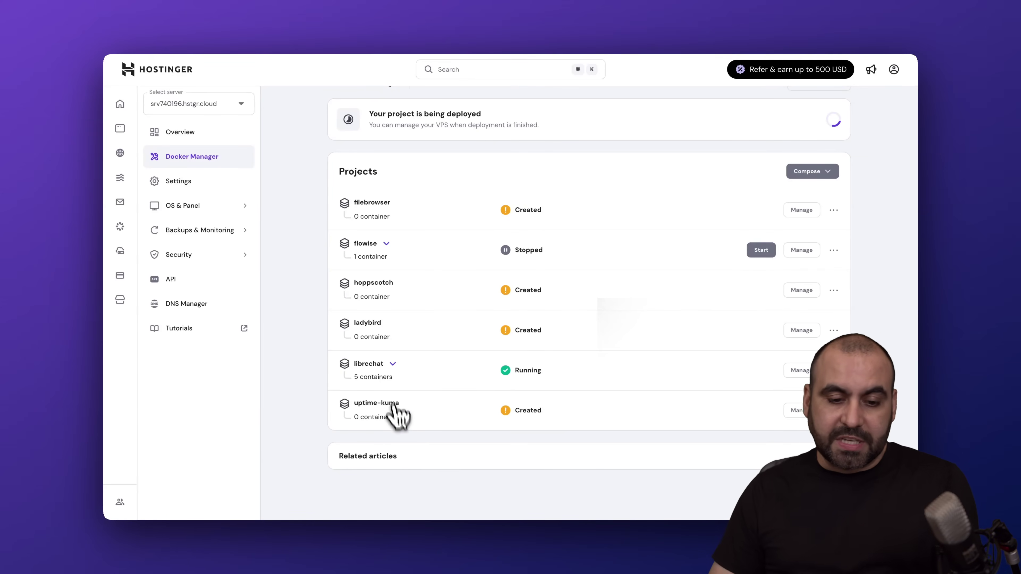
left_click(394, 364)
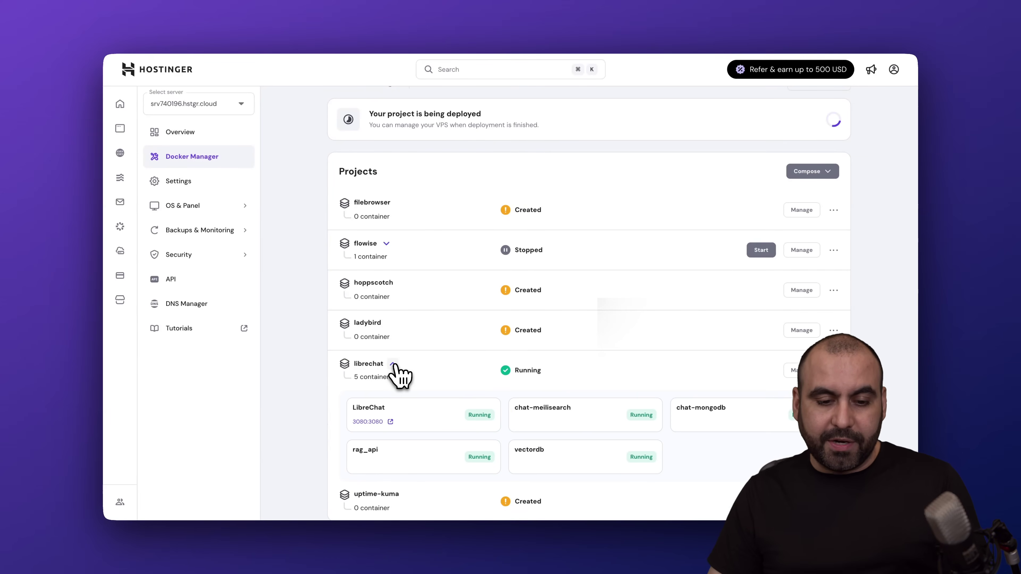
scroll(397, 369, "down", 2)
left_click(372, 349)
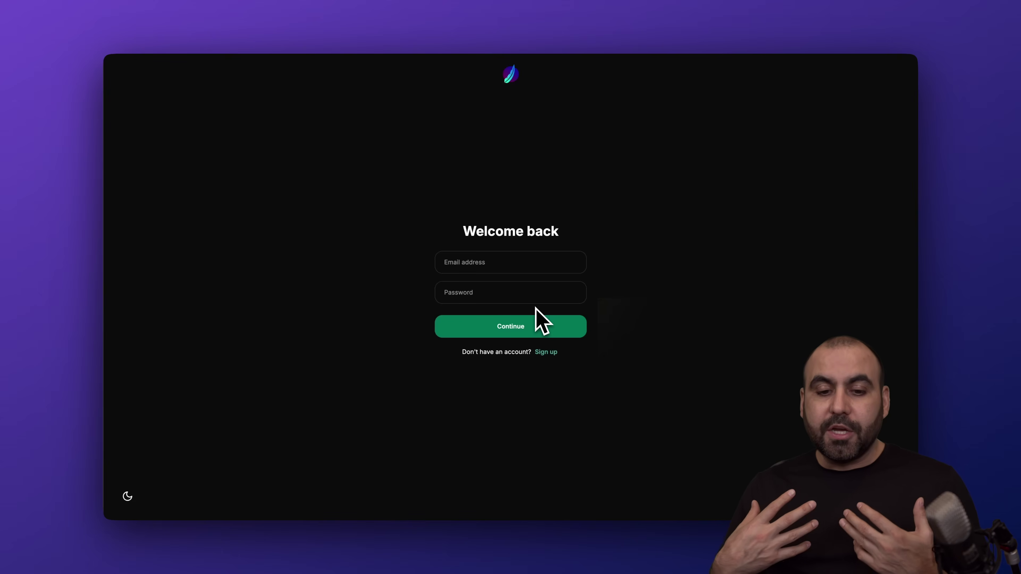
Sign in to LibreChat using the saved login details
left_click(482, 294)
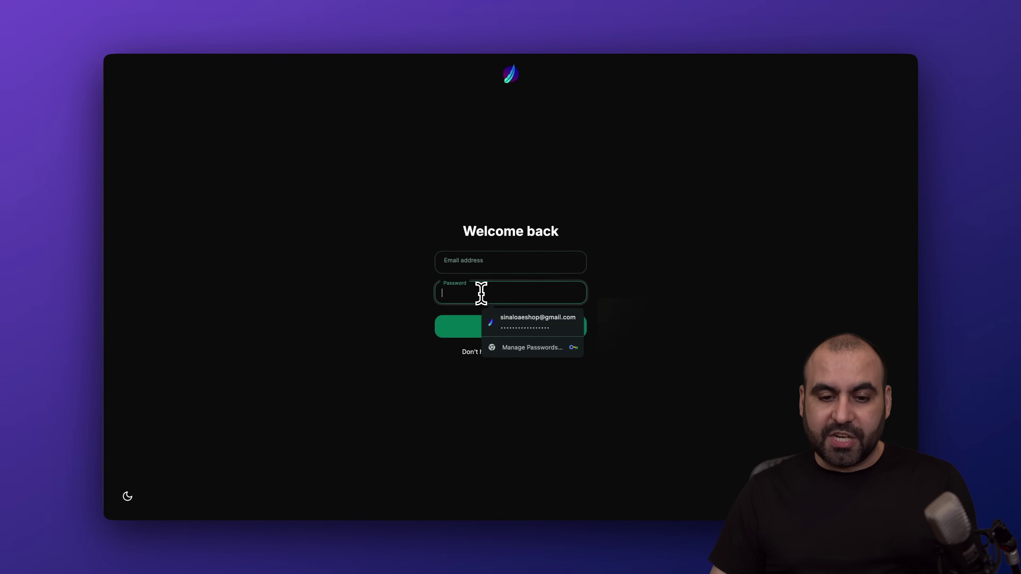
left_click(503, 318)
left_click(510, 332)
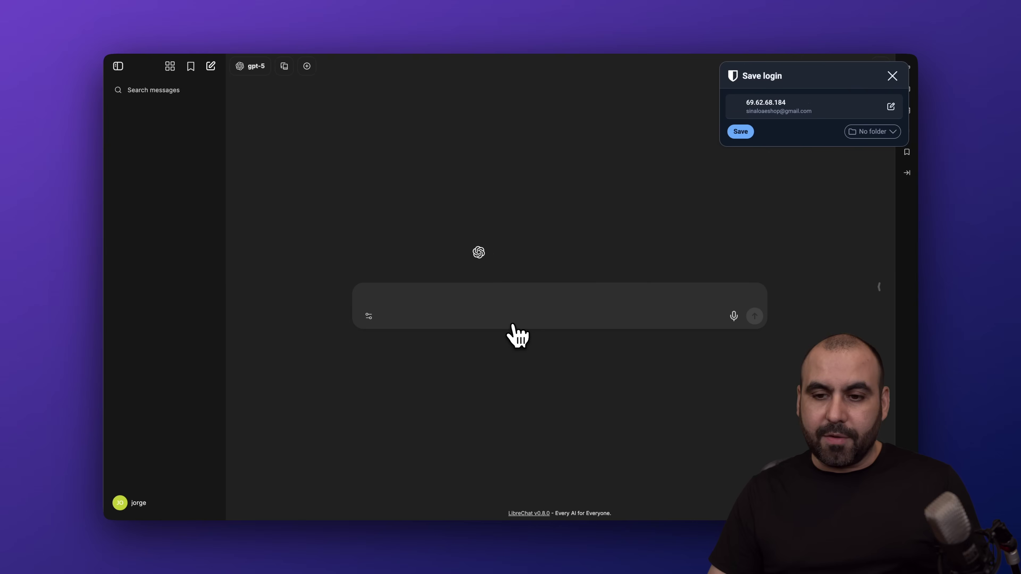
Dismiss the save-login prompt, collapse librechat, and open the running Uptime Kuma app
left_click(893, 76)
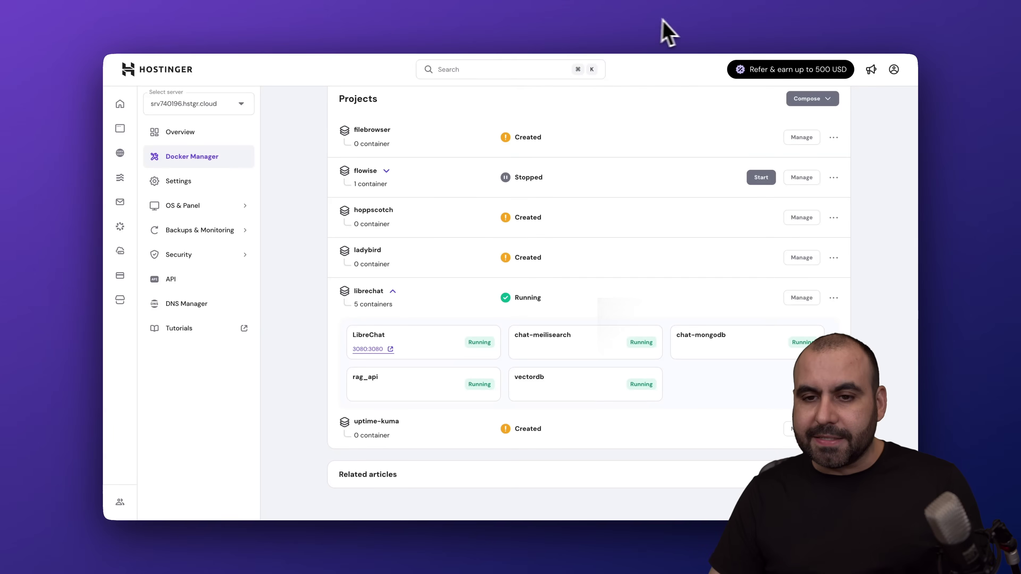
left_click(392, 292)
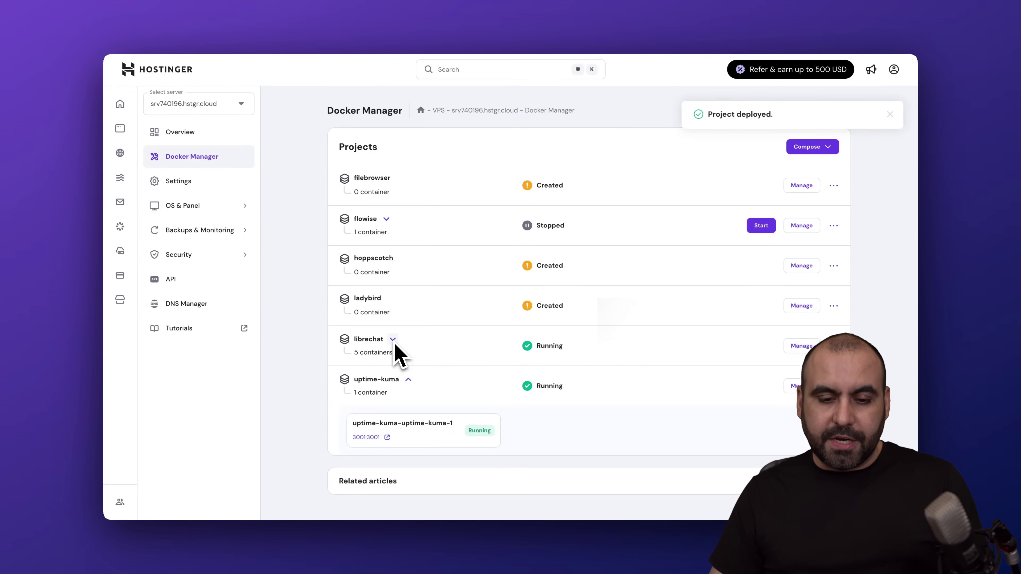
left_click(373, 438)
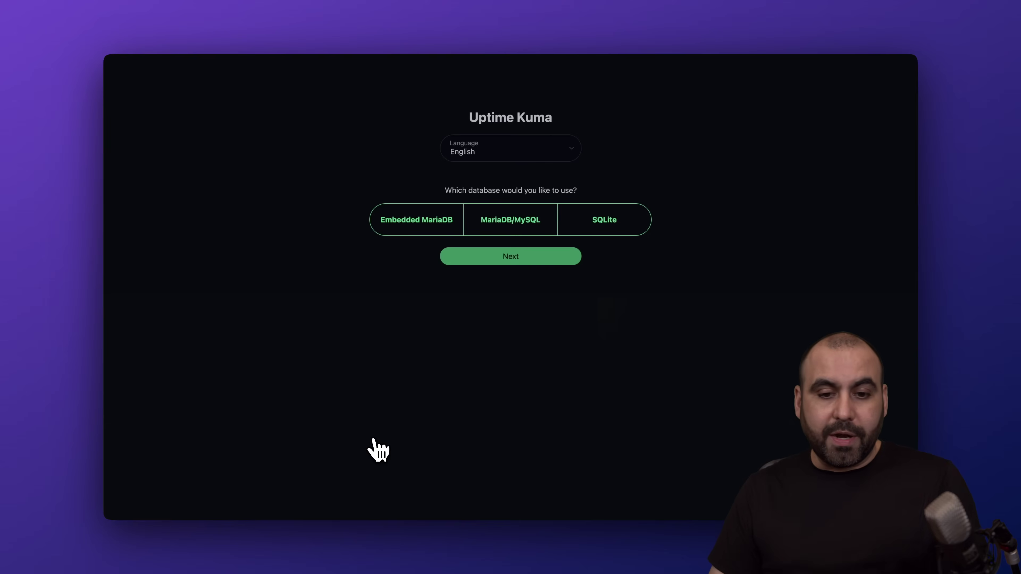
Choose Embedded MariaDB as Uptime Kuma's database, continue, and return to Docker Manager
left_click(452, 225)
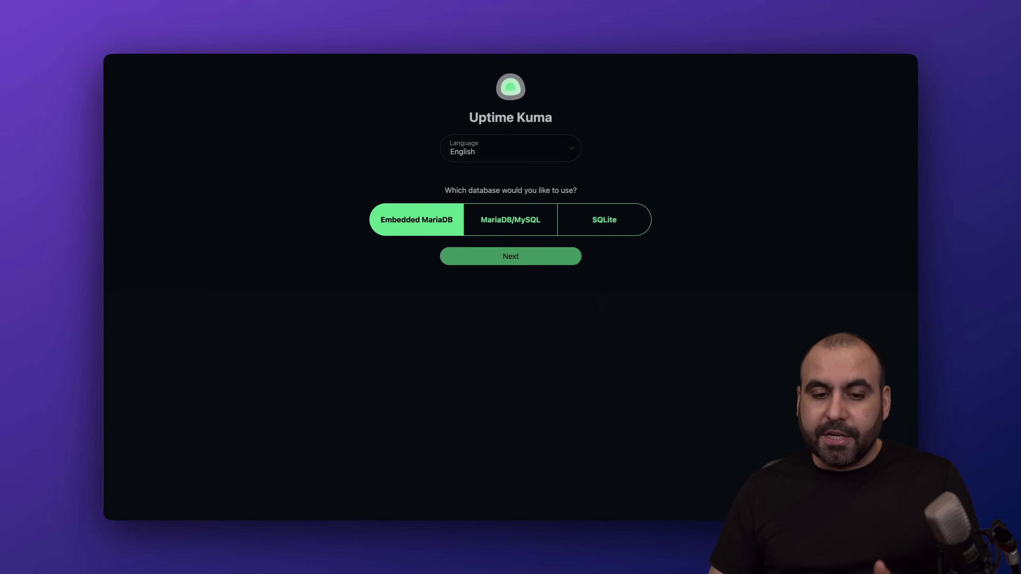
left_click(507, 321)
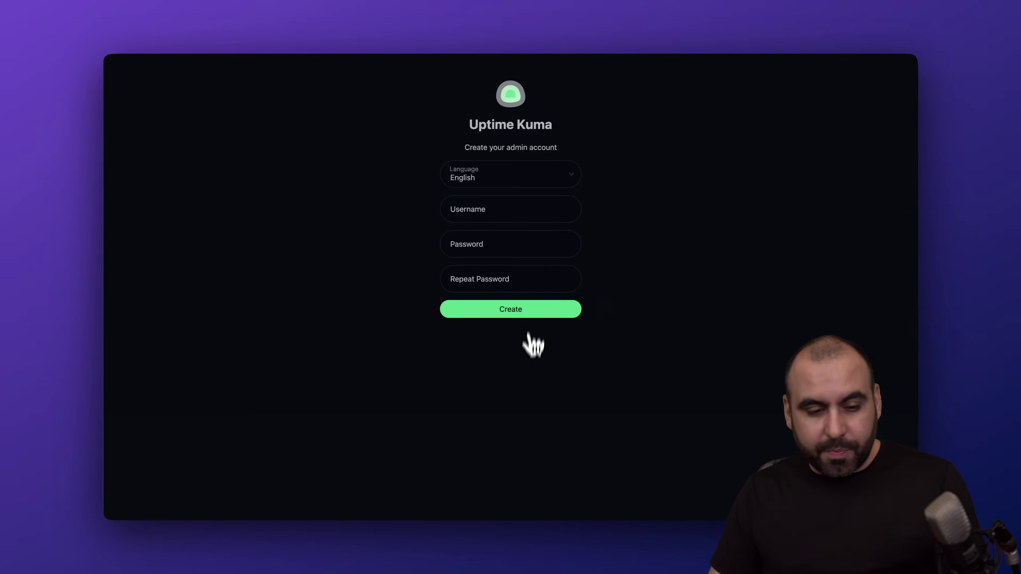
left_click(568, 34)
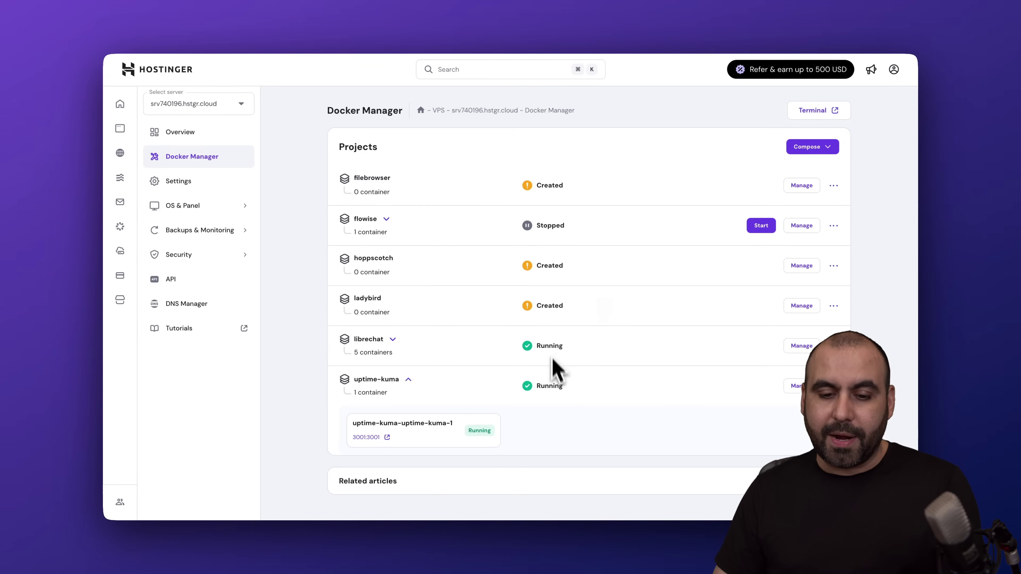
Open uptime-kuma's Manage page and review its .yaml compose file and container logs
left_click(800, 387)
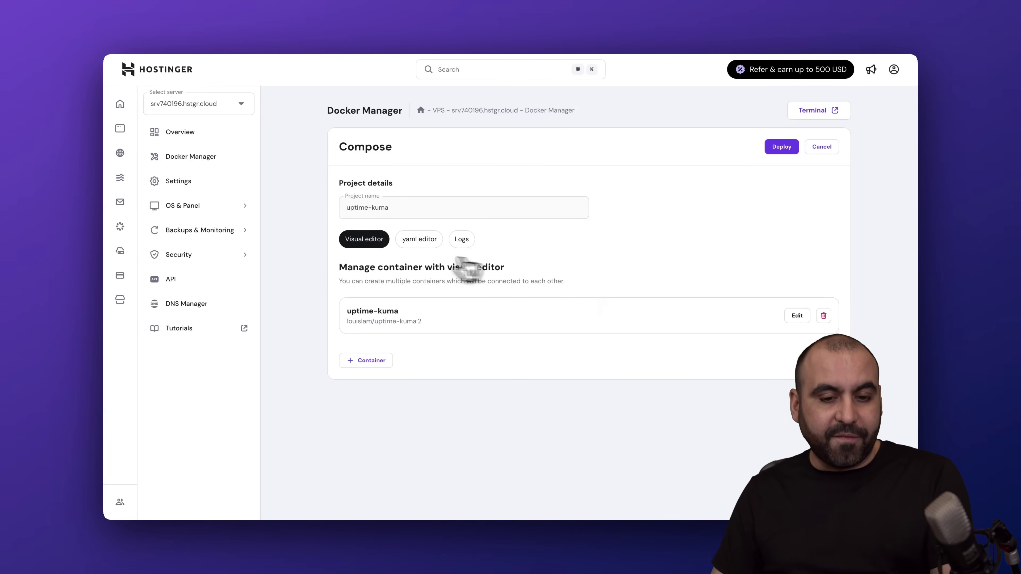
left_click(427, 245)
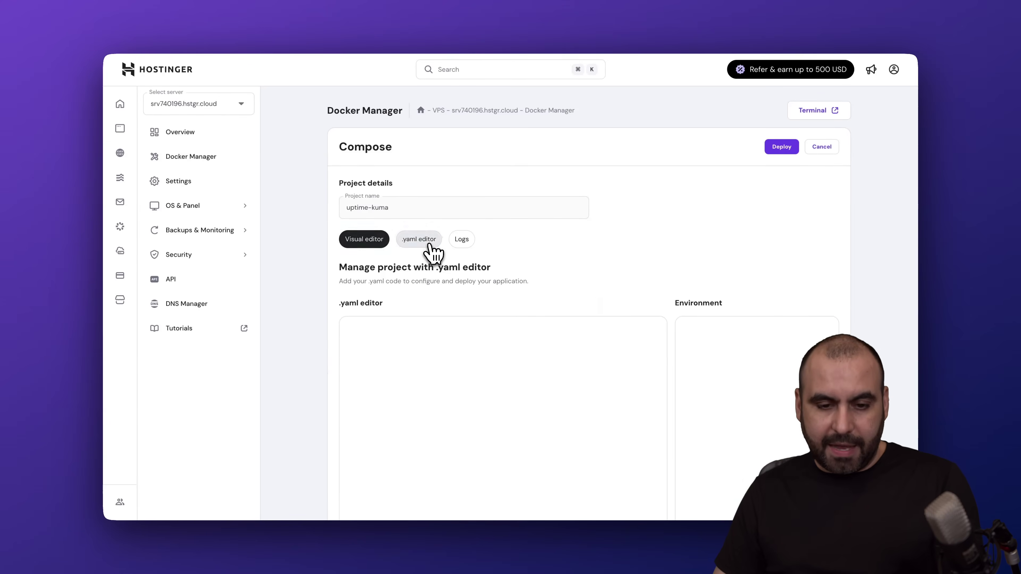
left_click(467, 240)
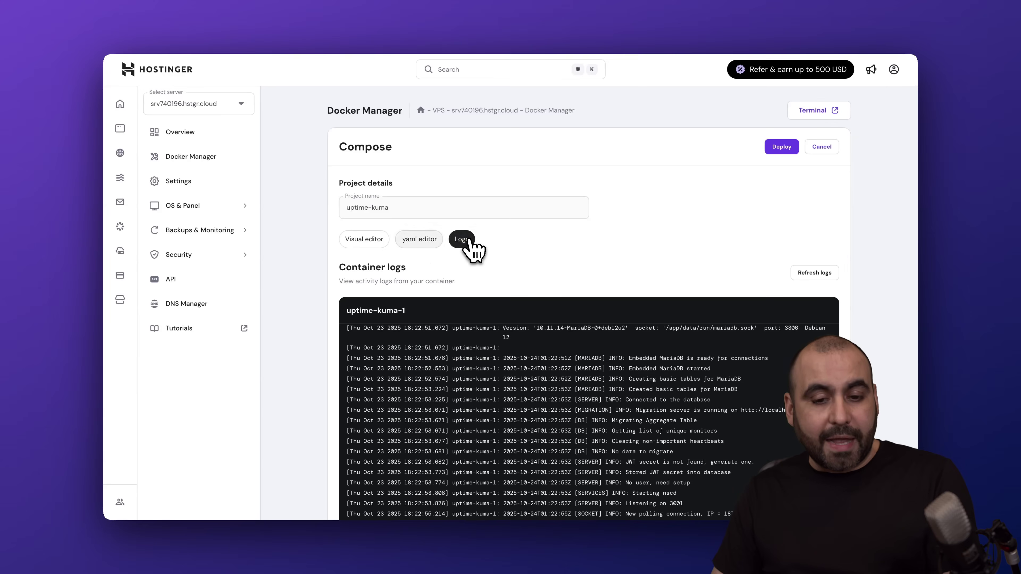
left_click(364, 241)
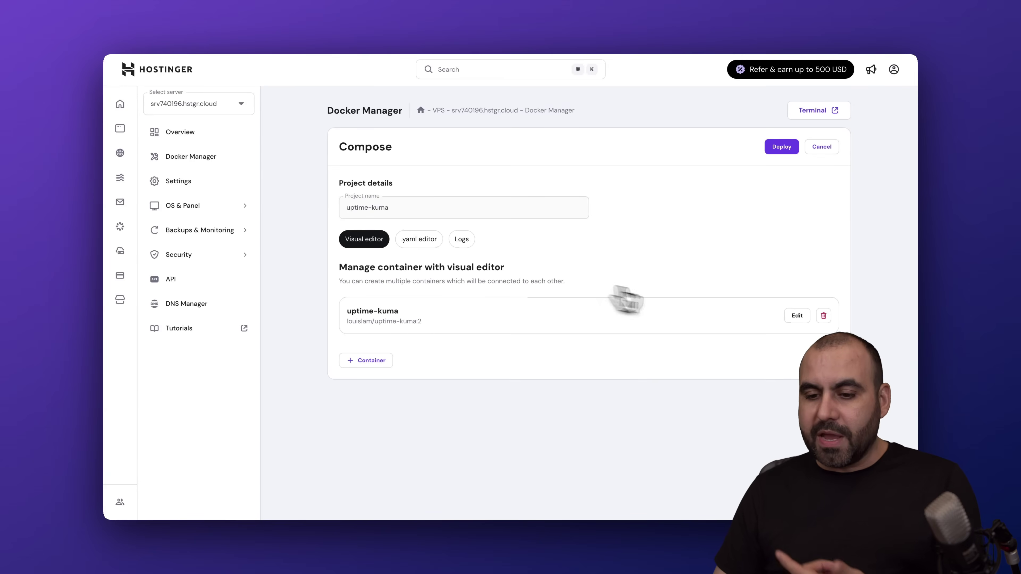
Inspect the uptime-kuma container's 3001:3001 port, volume and restart policy unchanged, then cancel back to the projects list
left_click(794, 316)
scroll(791, 331, "down", 3)
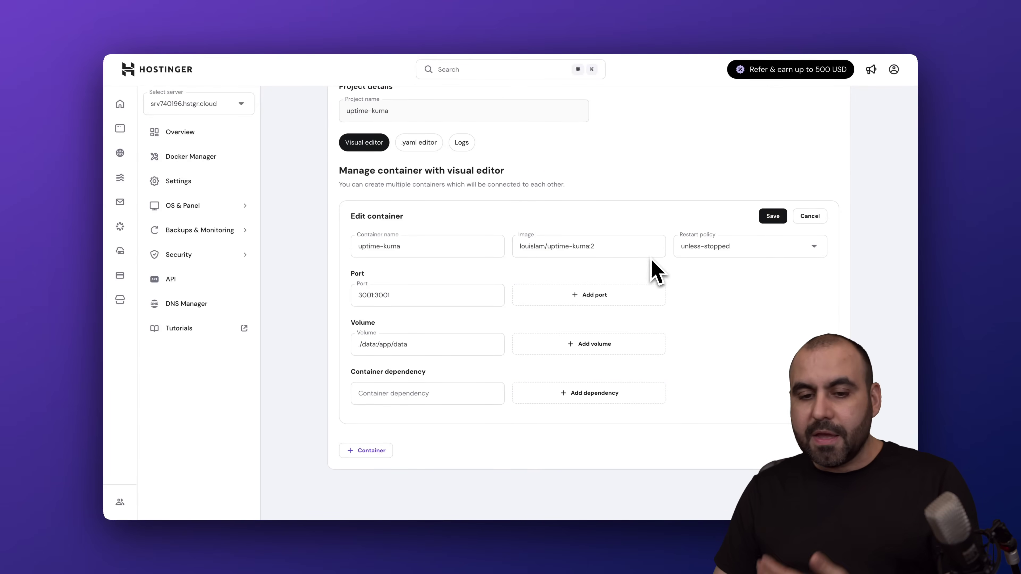
left_click(775, 257)
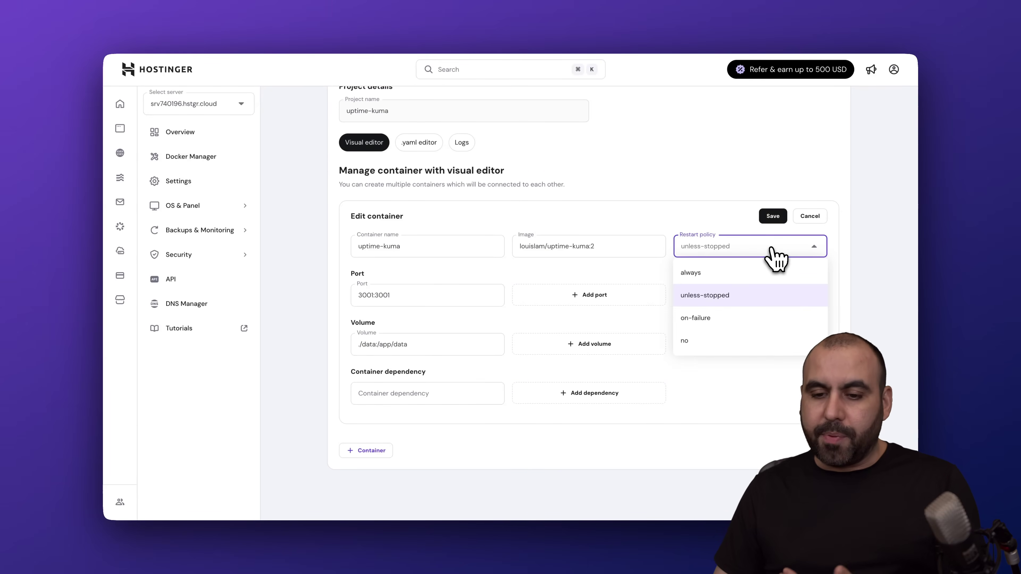
left_click(719, 412)
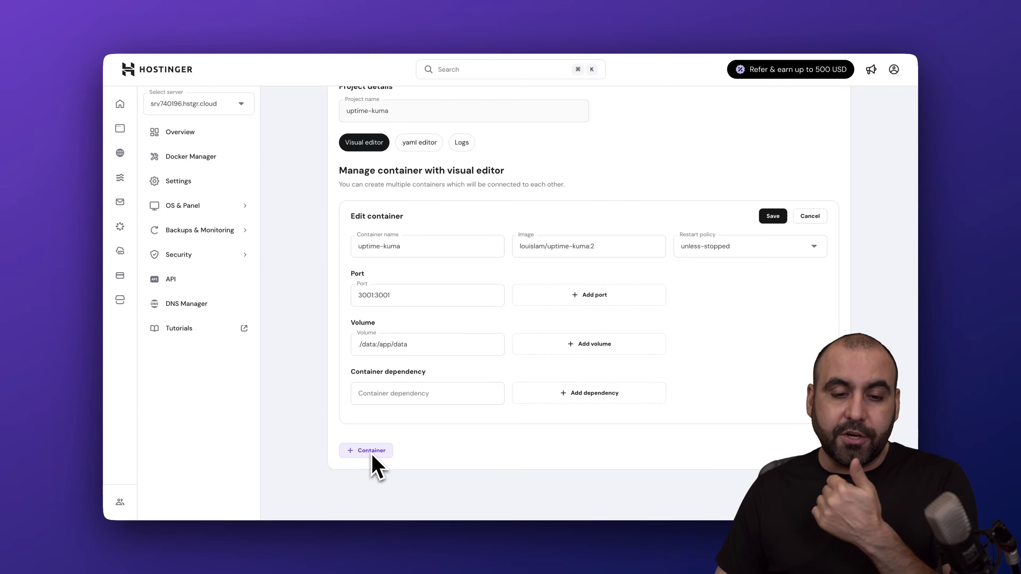
scroll(585, 428, "up", 3)
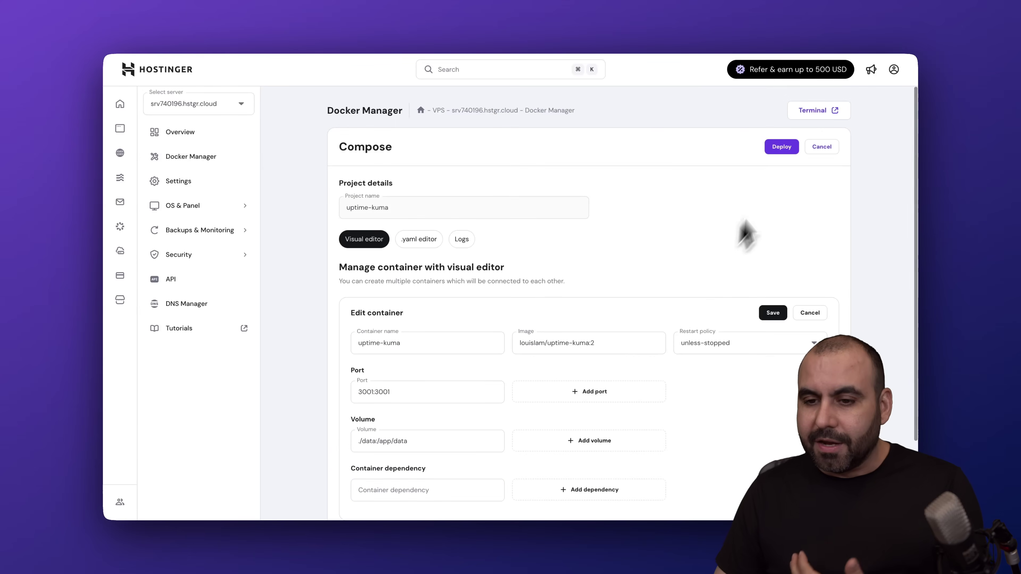
left_click(821, 147)
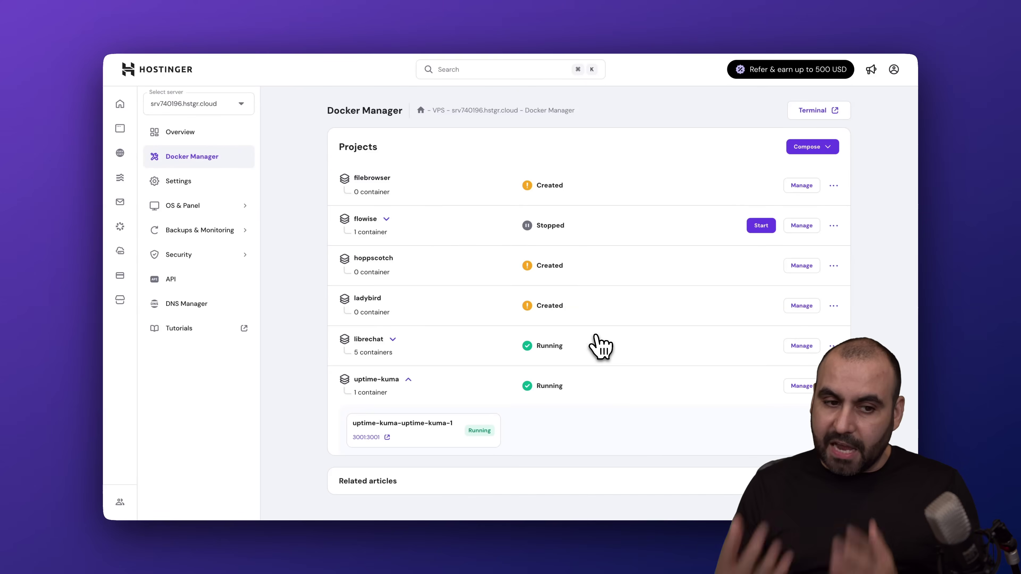
left_click(191, 133)
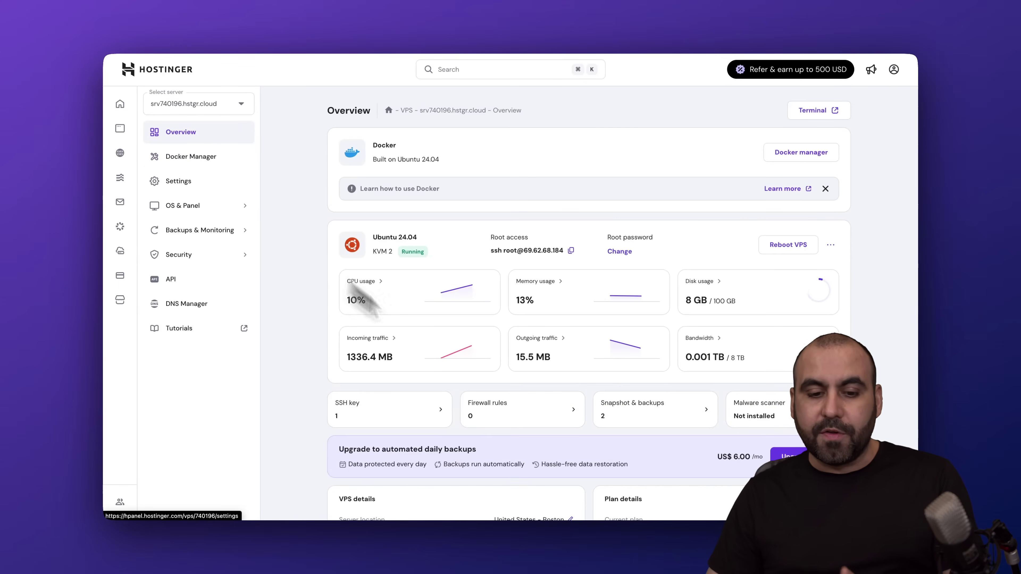
scroll(583, 440, "down", 2)
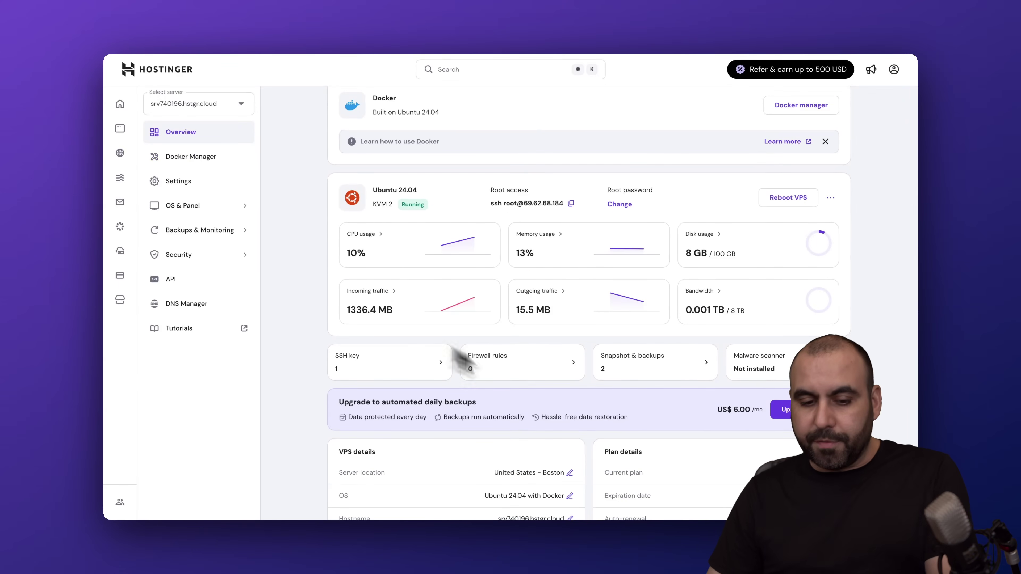
scroll(763, 354, "down", 5)
scroll(752, 352, "up", 8)
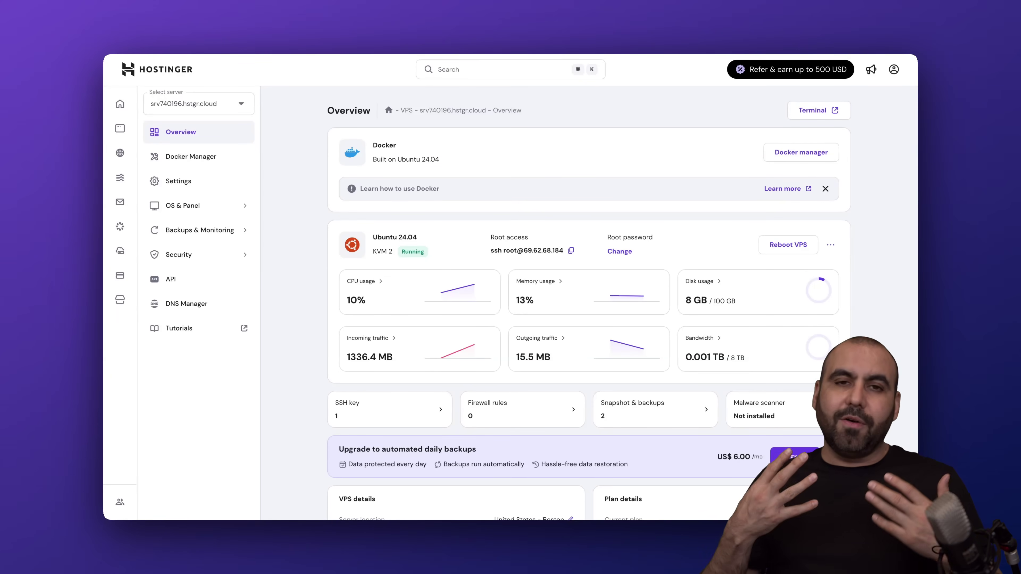
left_click(228, 159)
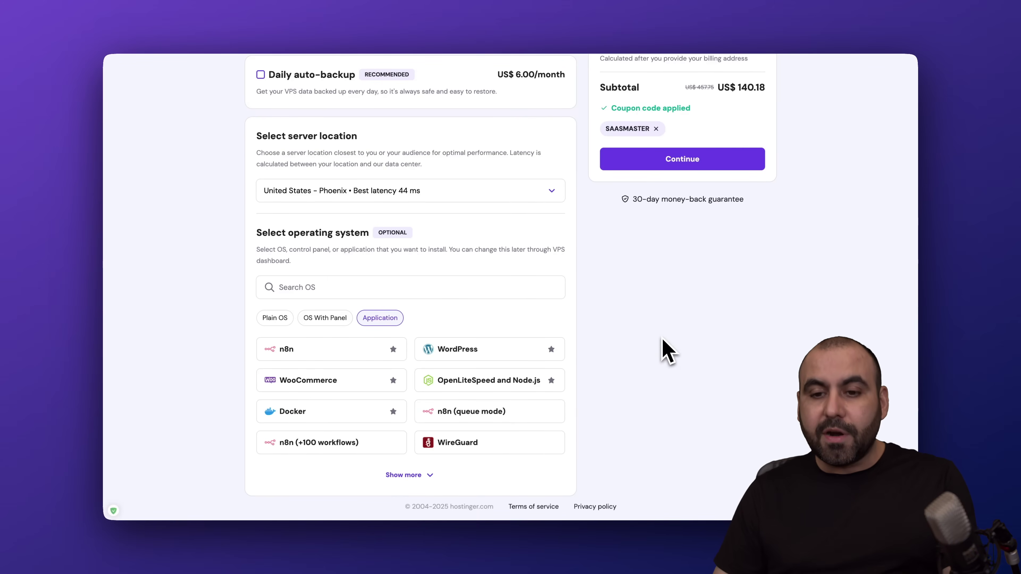
Scroll the cart to check the 24-month KVM 2 plan, SAASMASTER 10% discount and US$ 140.18 total
scroll(667, 350, "up", 5)
scroll(667, 350, "down", 2)
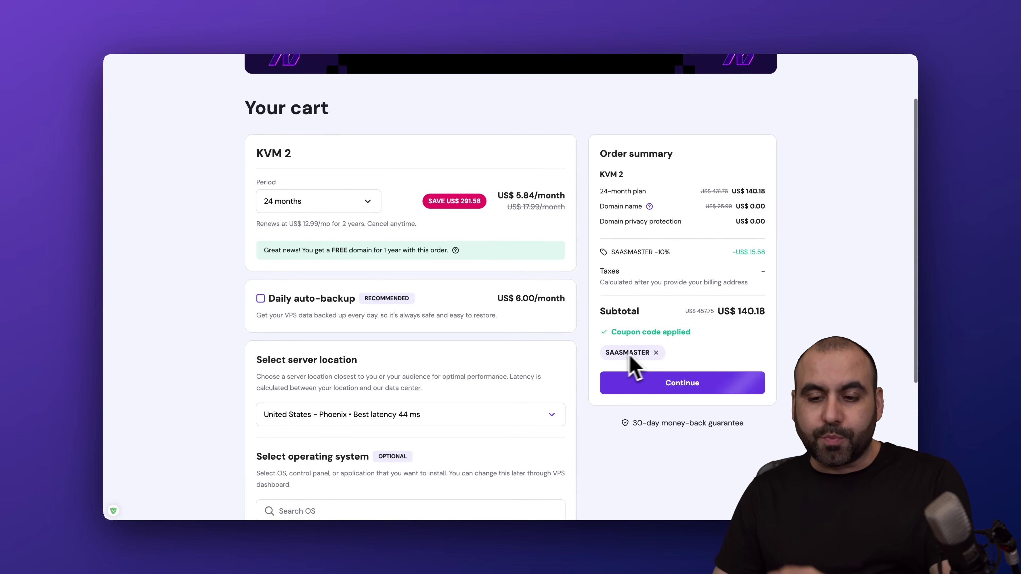